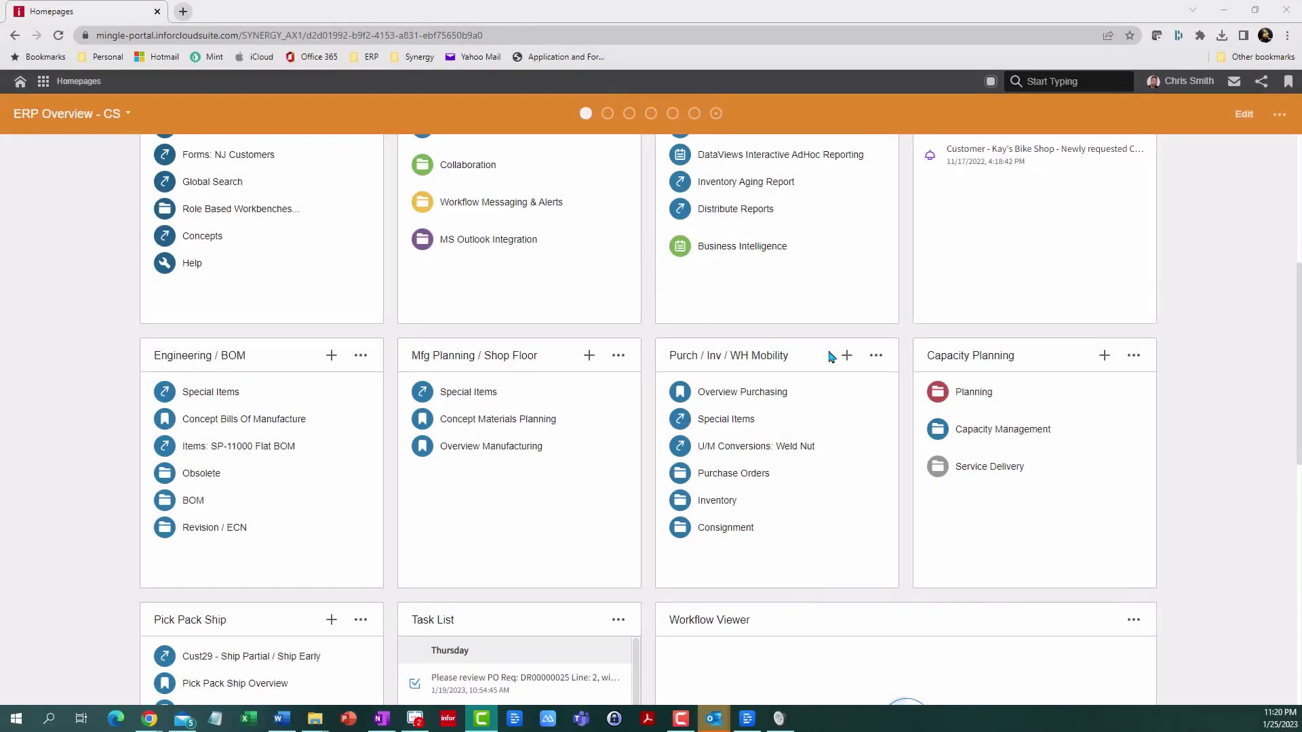
Open Concept Materials Planning from the Planning folder in the Capacity Planning widget
left_click(975, 394)
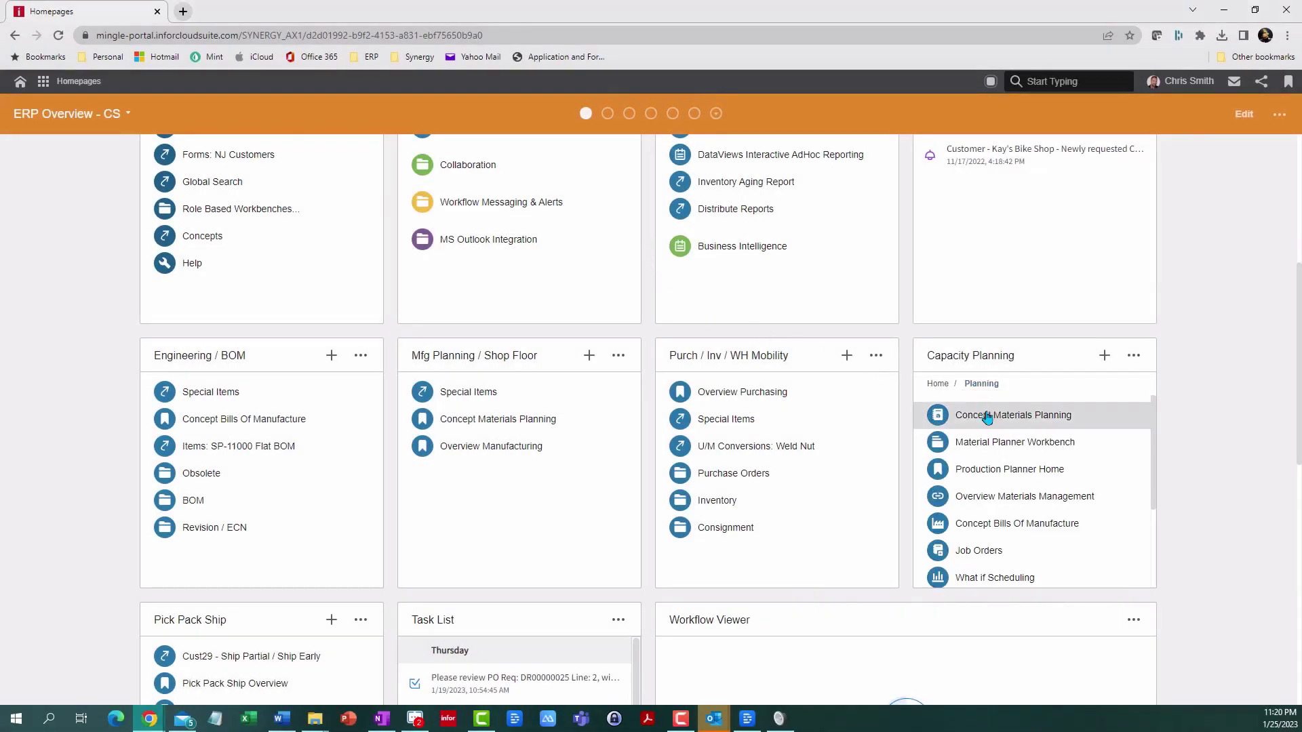
left_click(997, 415)
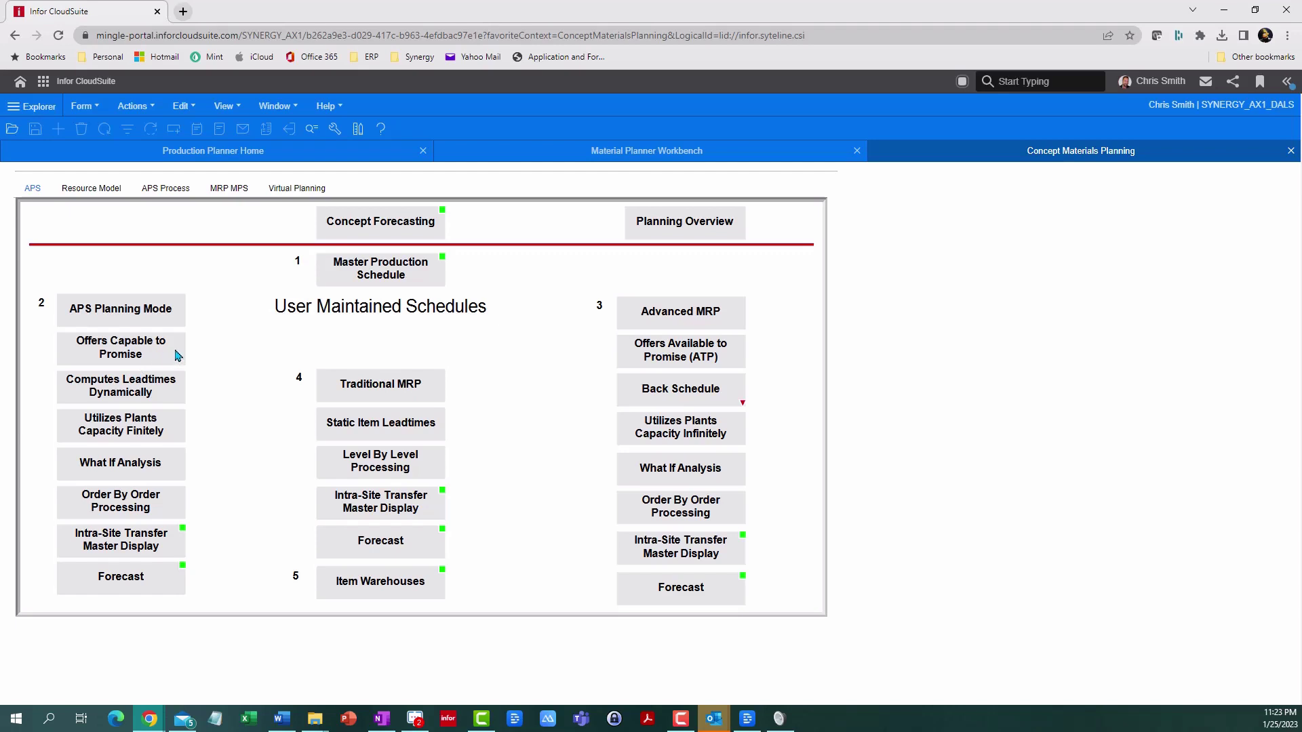
Close Concept Materials Planning, keep the Purchase Order view, and select row 1's Required Qty
left_click(1292, 152)
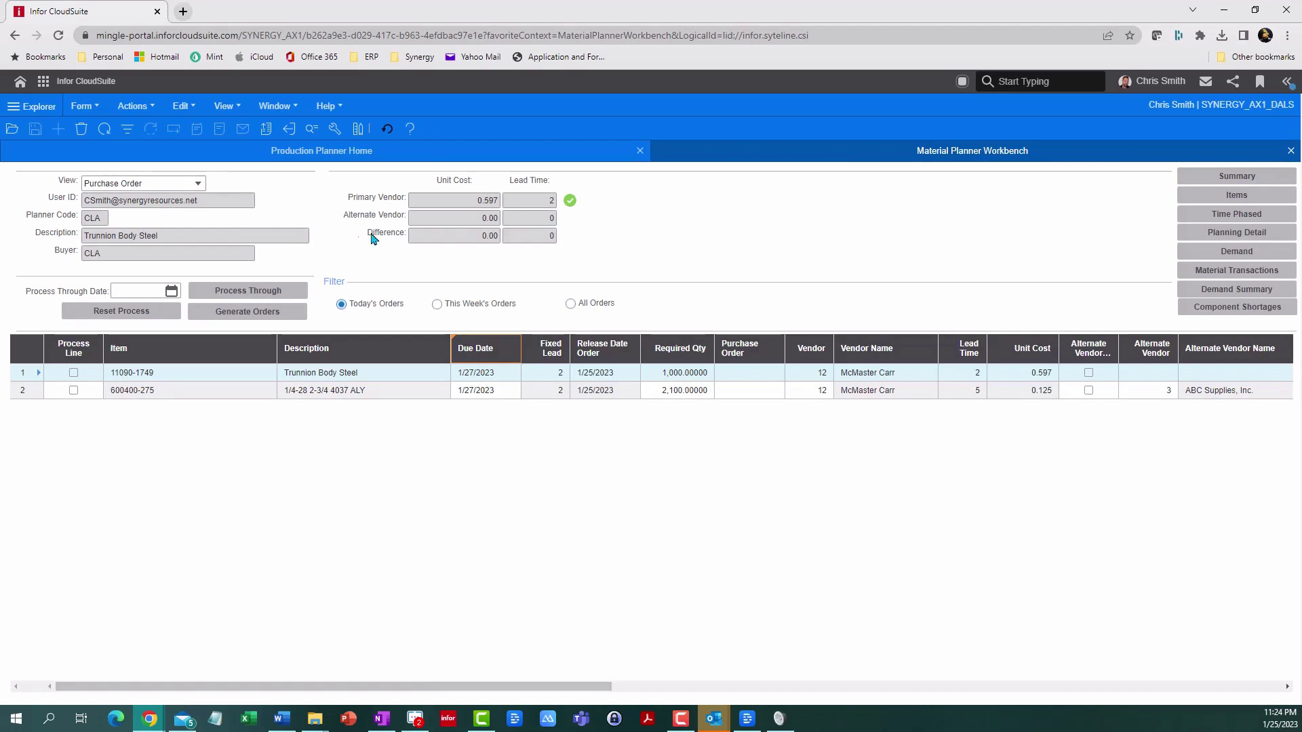
left_click(198, 183)
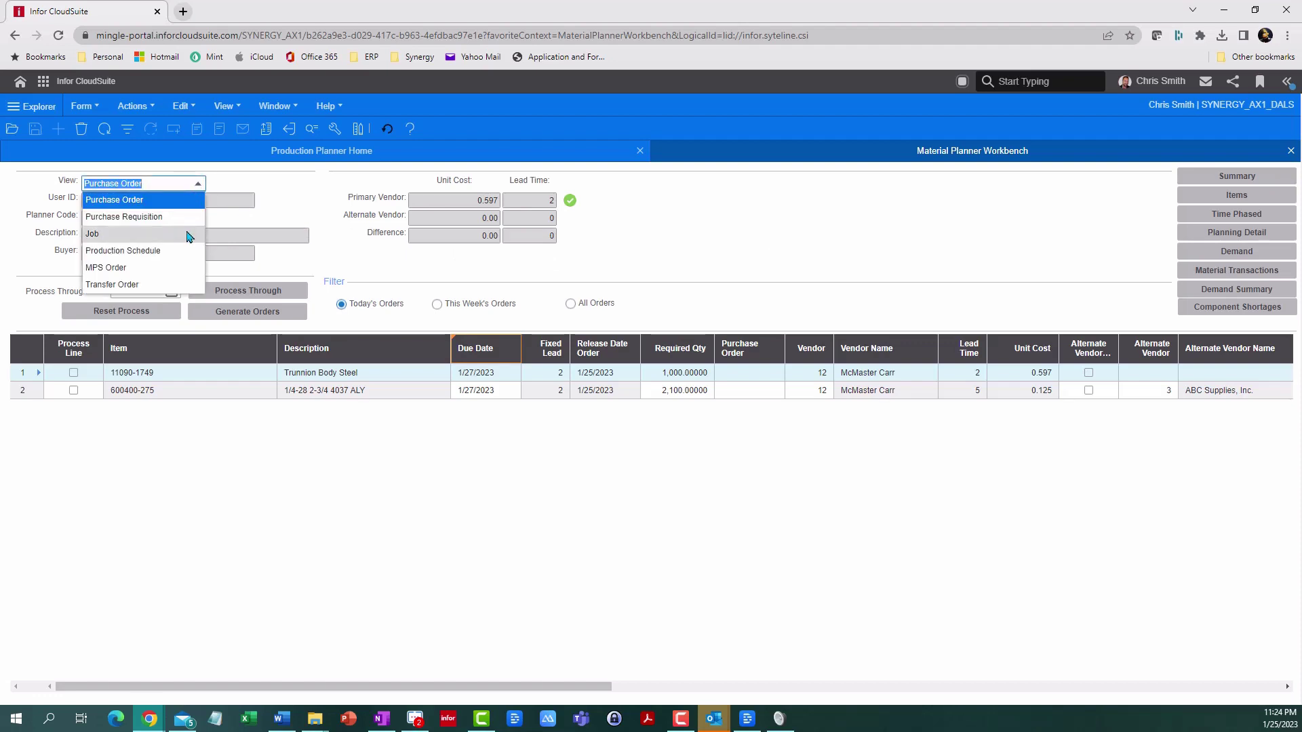
left_click(520, 269)
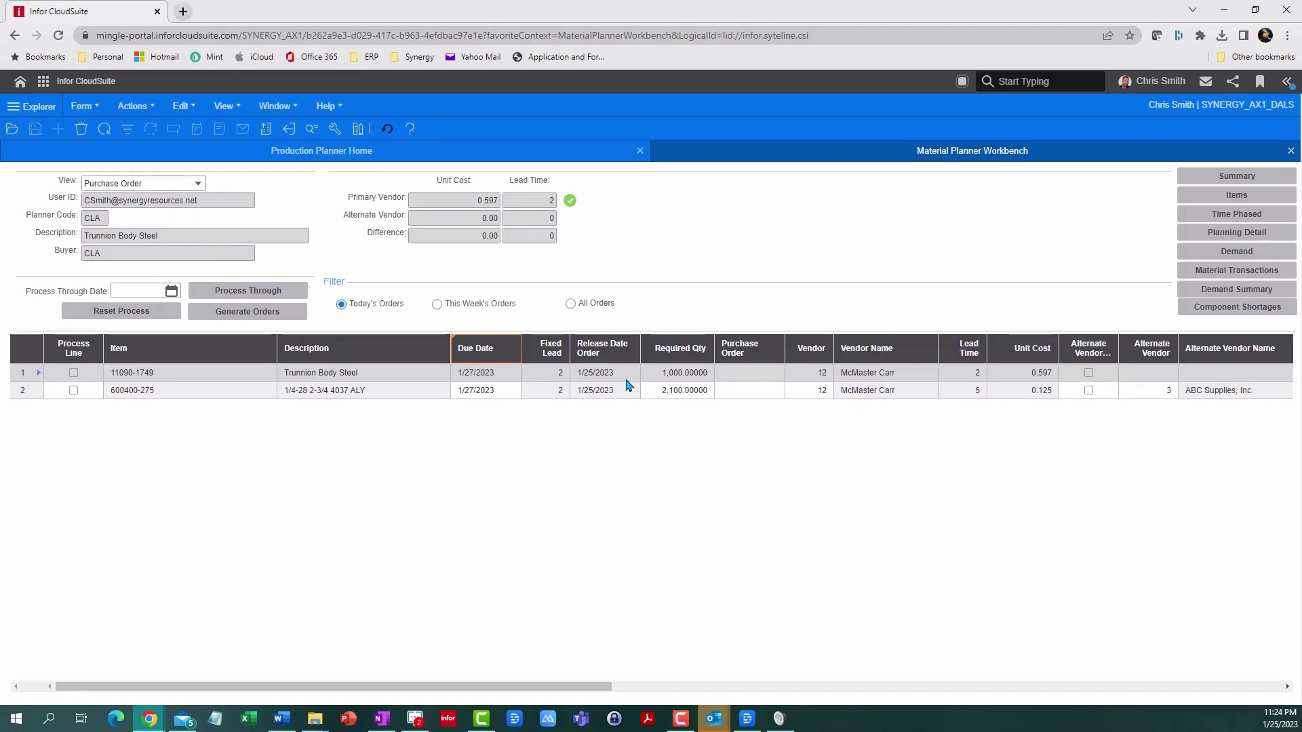
left_click(656, 375)
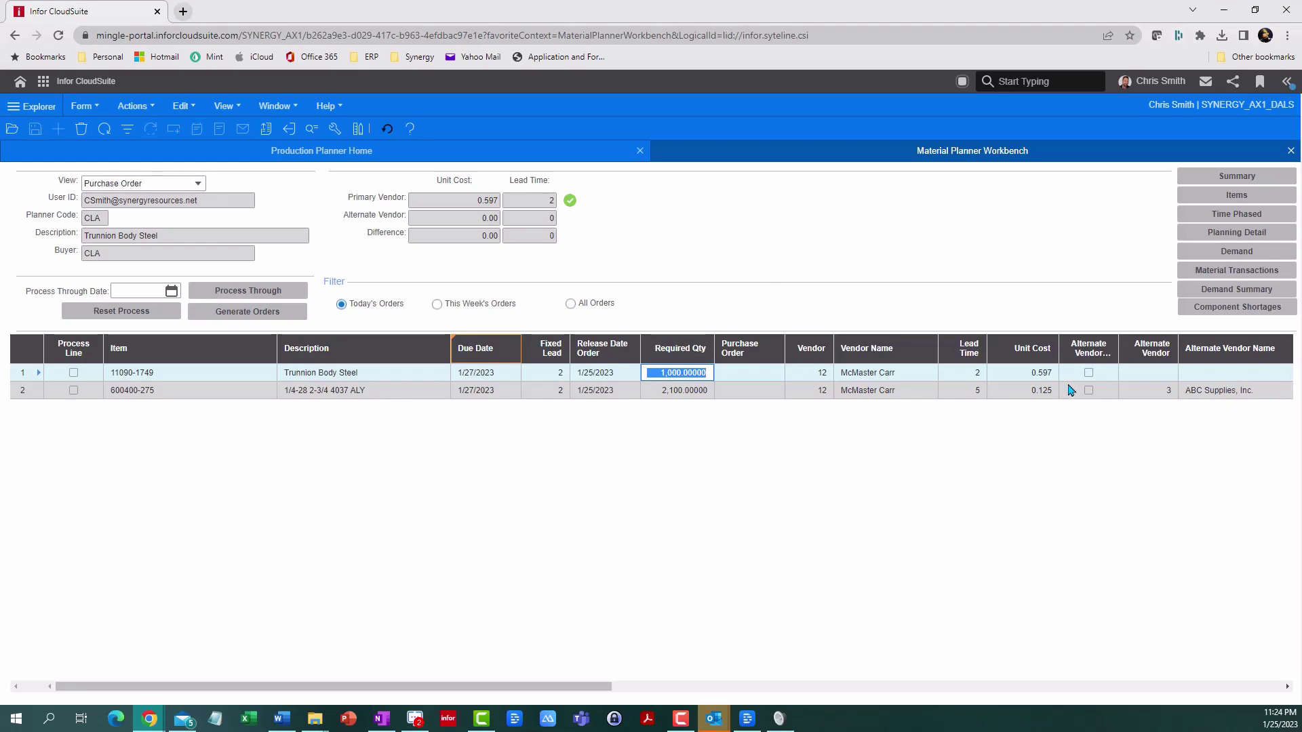
Open Planning Detail for 11090-1749 and check on-hand 480, receipt to 1,360, days supply, safety stock 1,000
left_click(1186, 234)
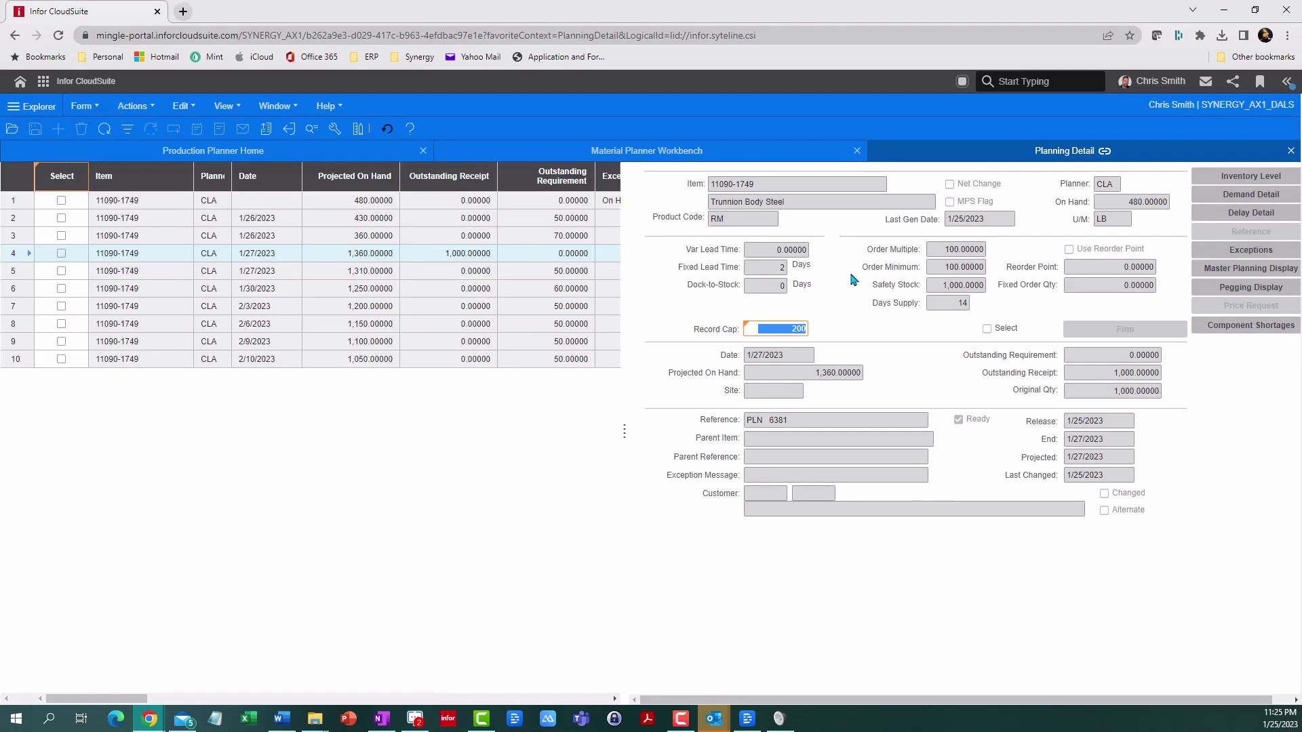
left_click(384, 201)
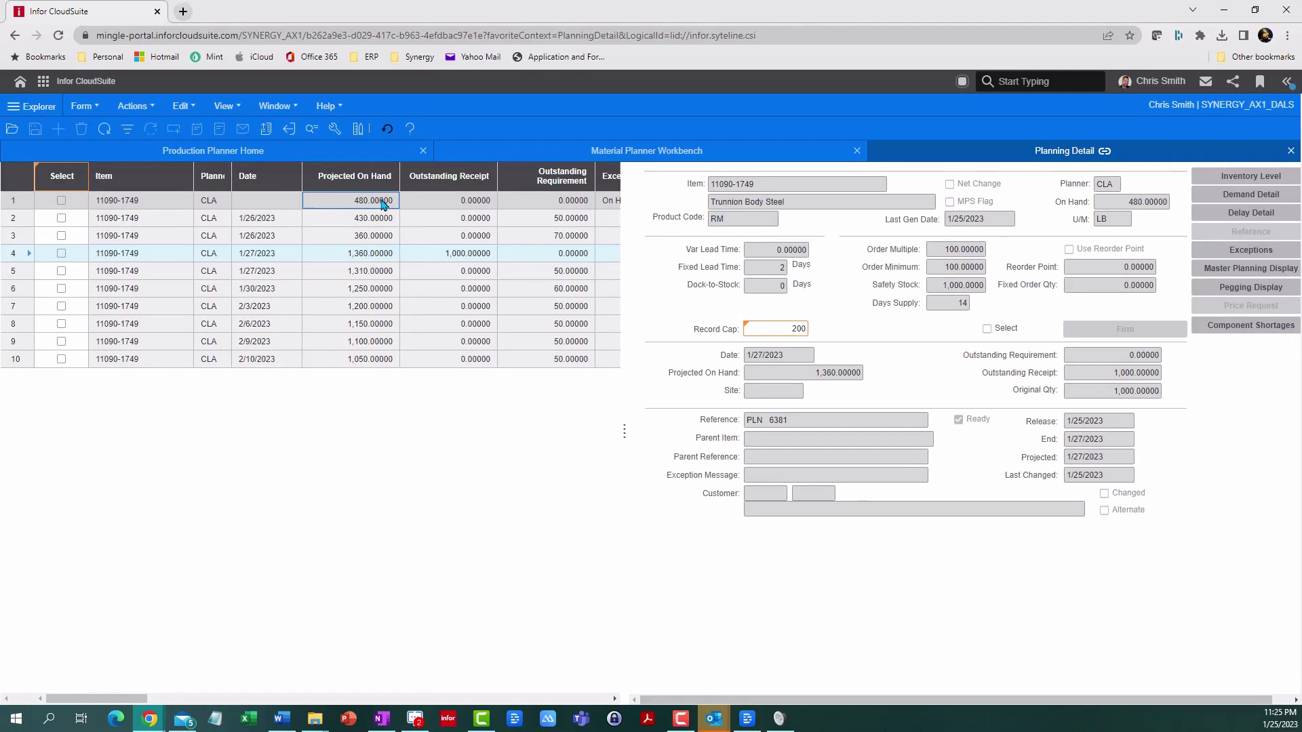
left_click(390, 205)
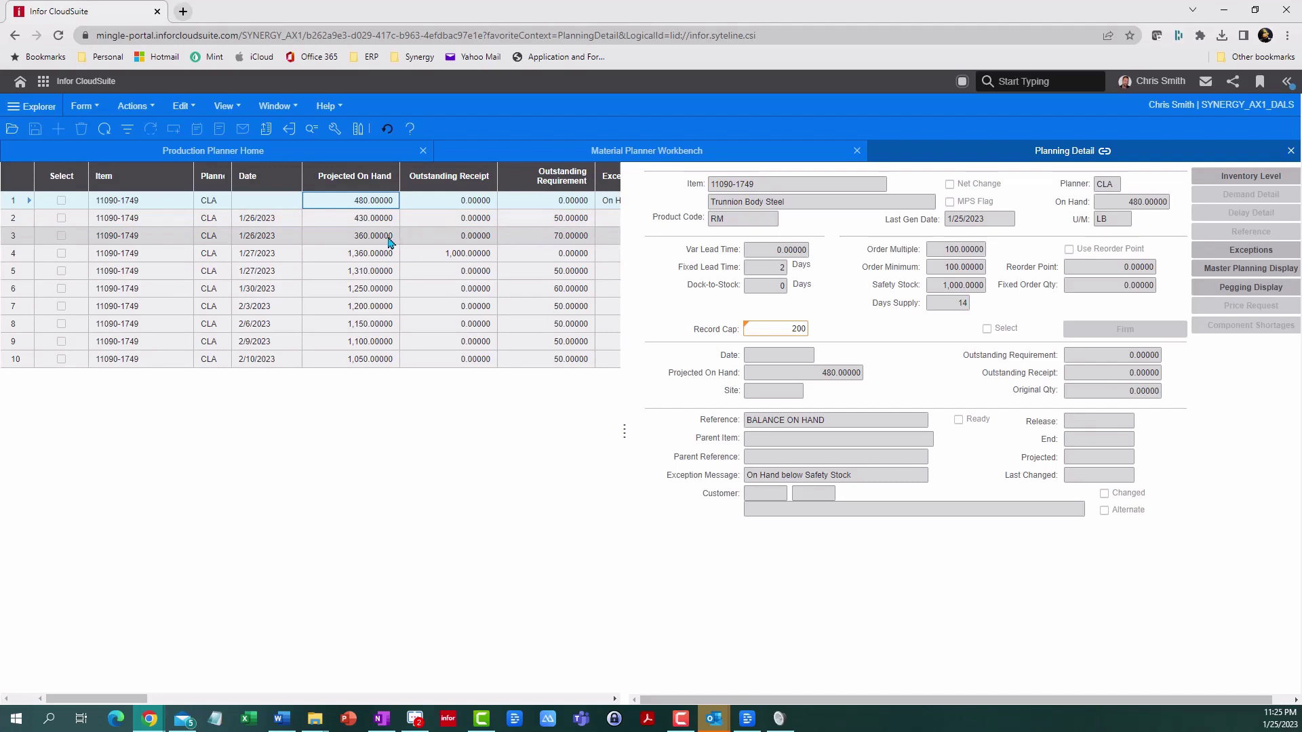
left_click(421, 257)
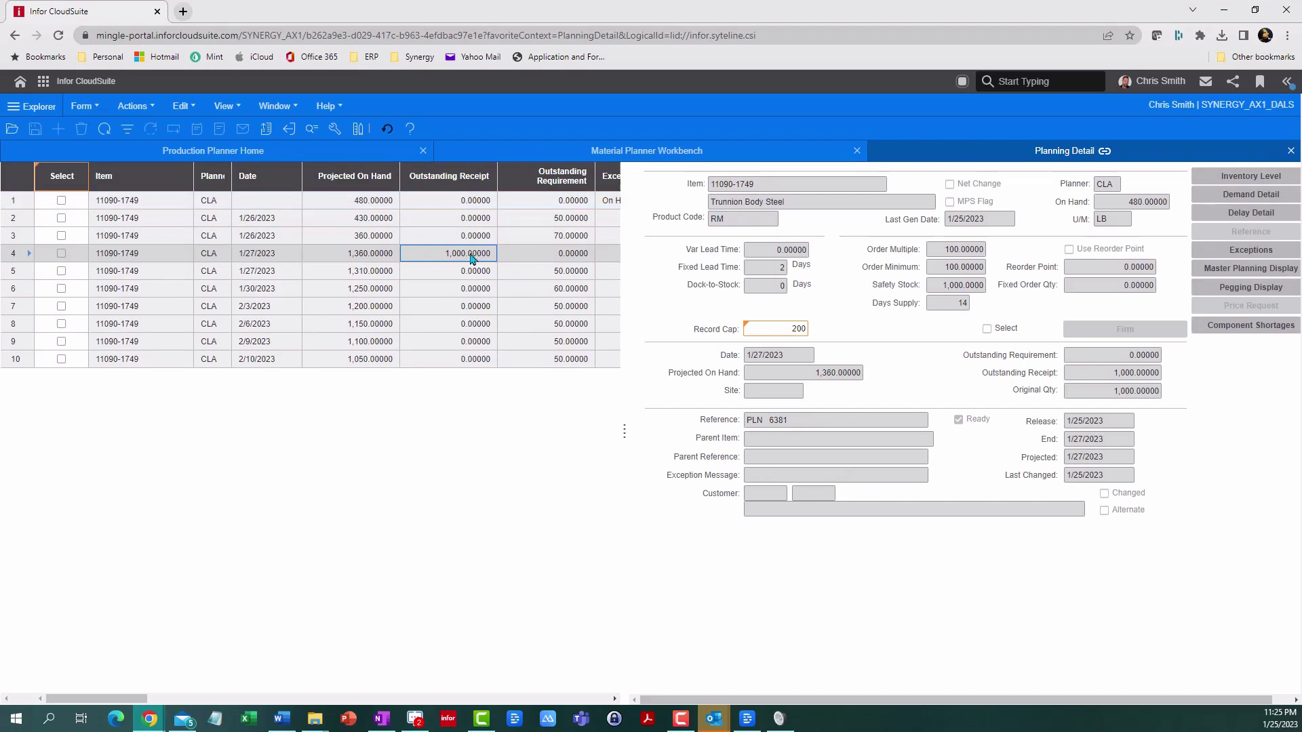
left_click(395, 260)
double_click(938, 303)
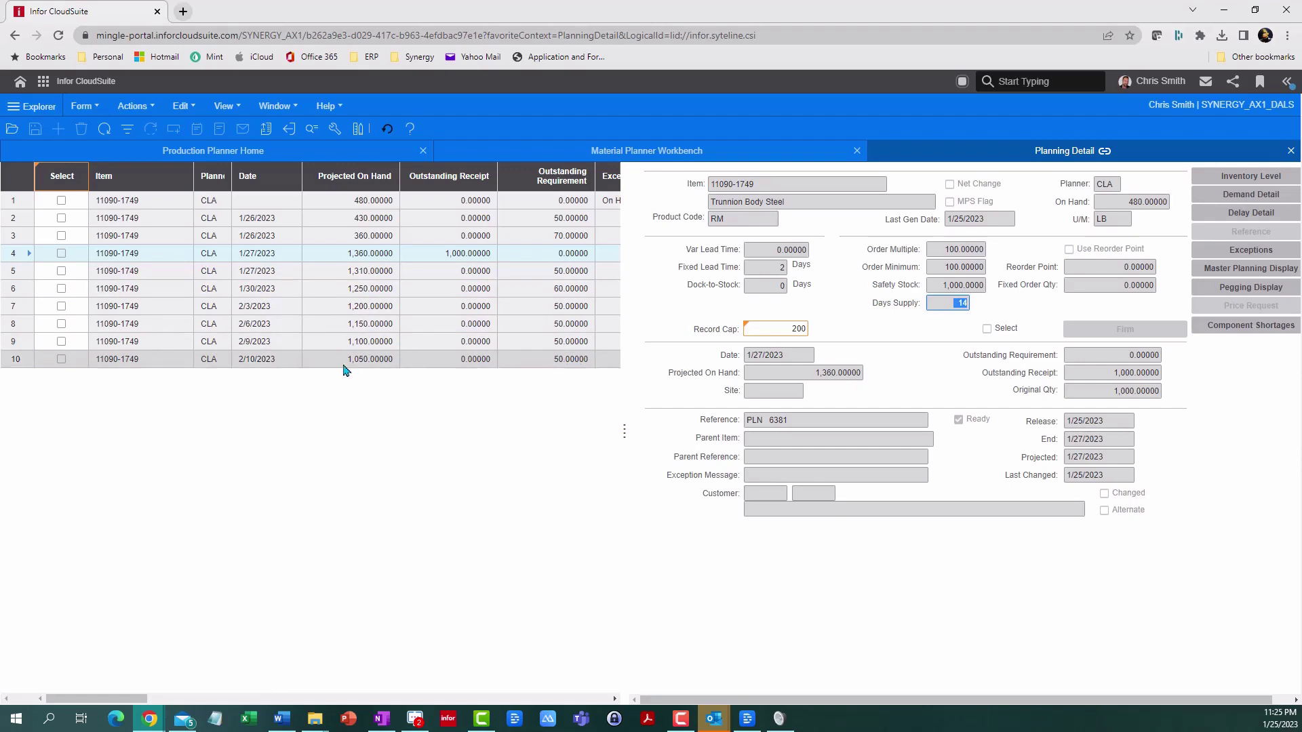
left_click(370, 360)
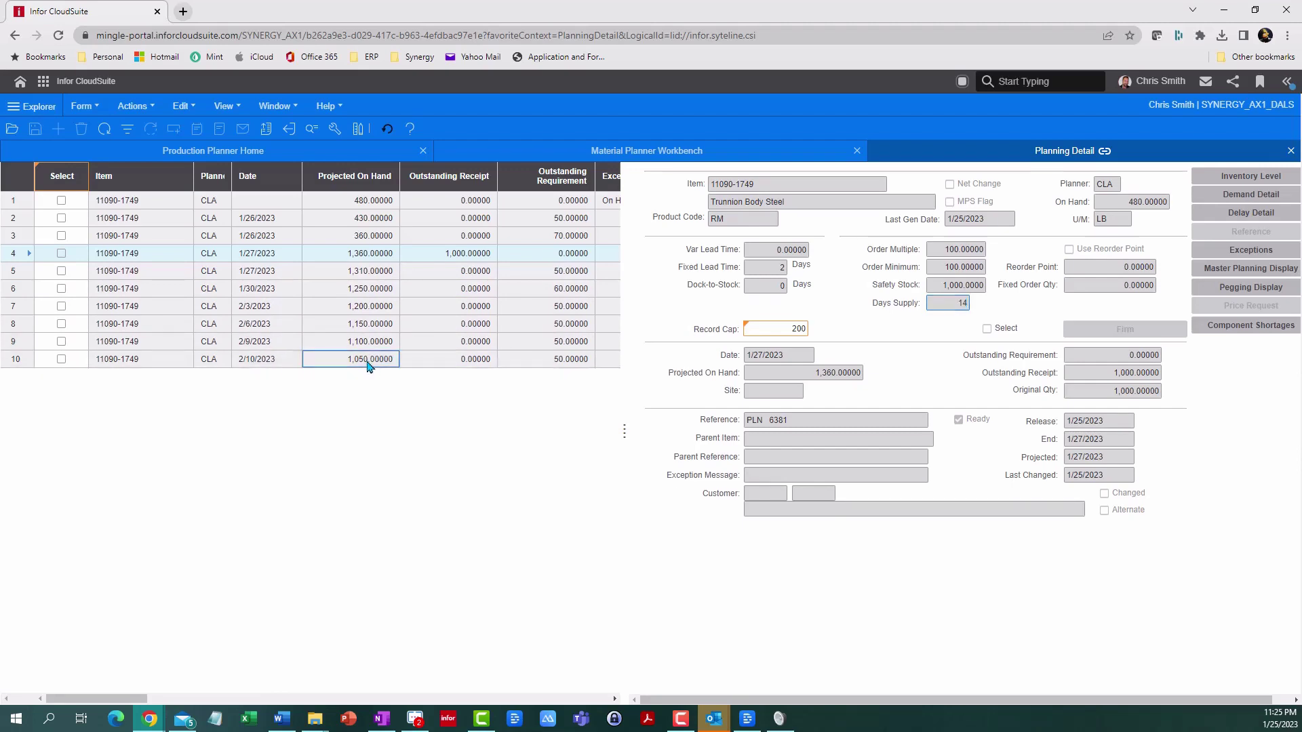
left_click(974, 290)
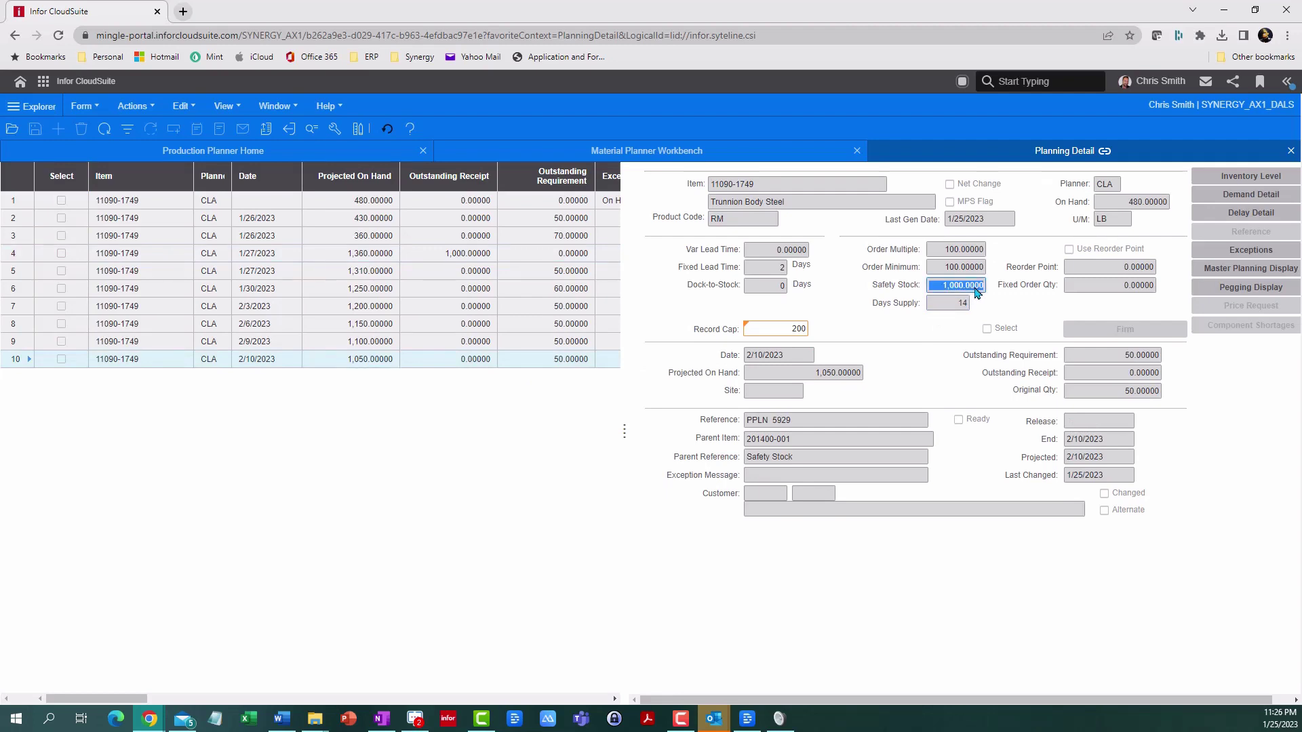
Back in the workbench, set 11090-1749's required quantity to 1,200
left_click(1290, 150)
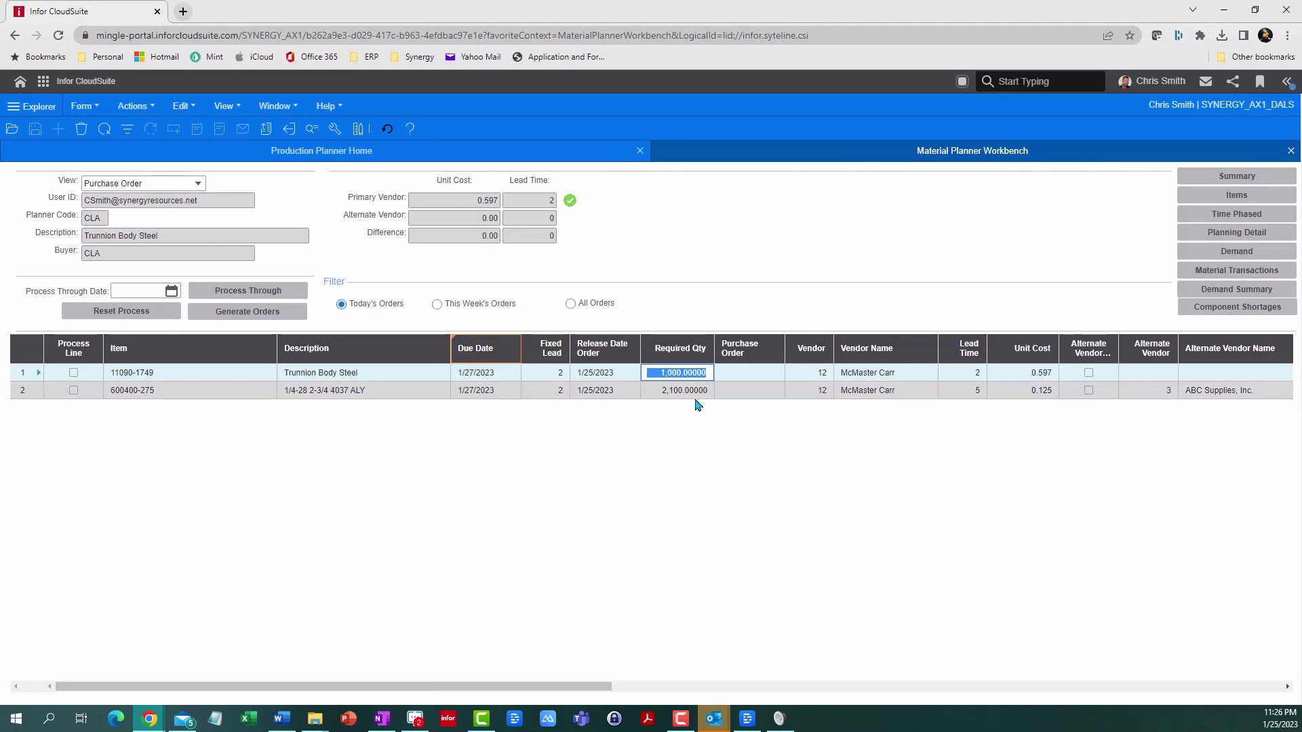
type("1200")
key("Tab")
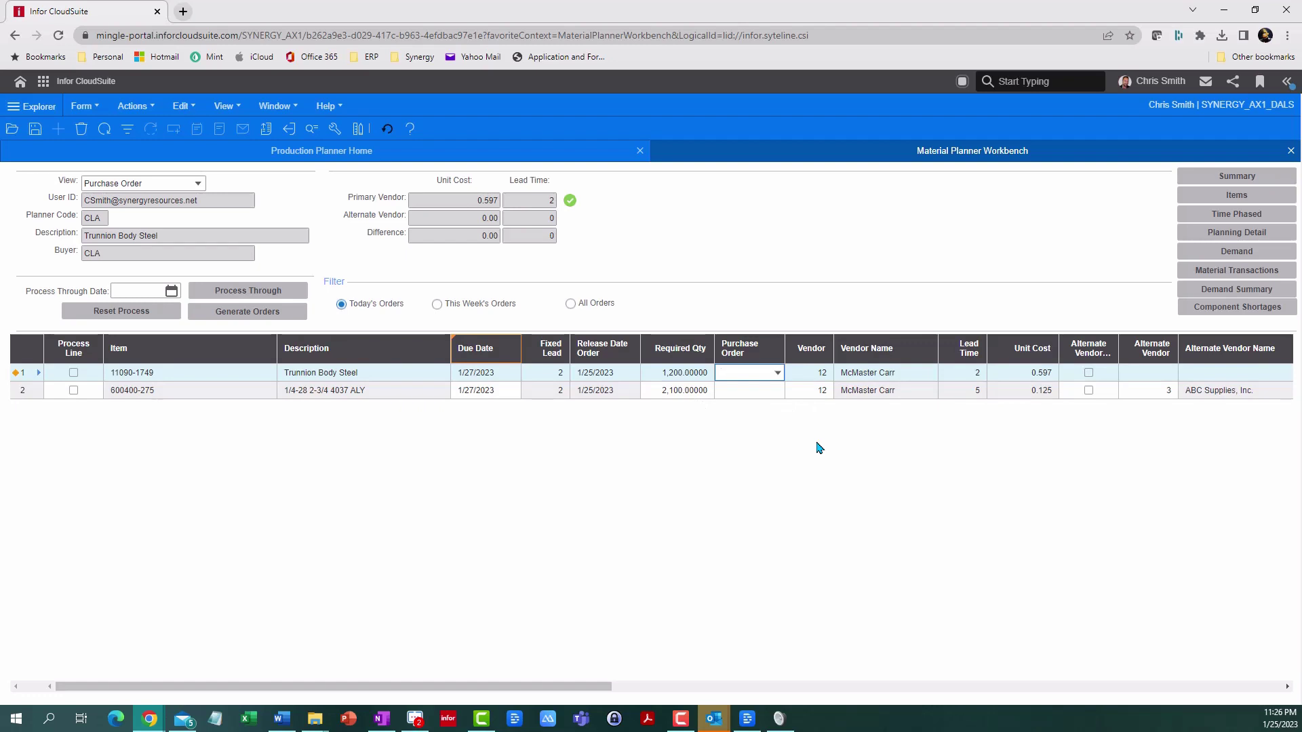
Set 600400-275's alternate vendor to 3 and compare its 0.204 unit cost and 2-day lead time
left_click(698, 392)
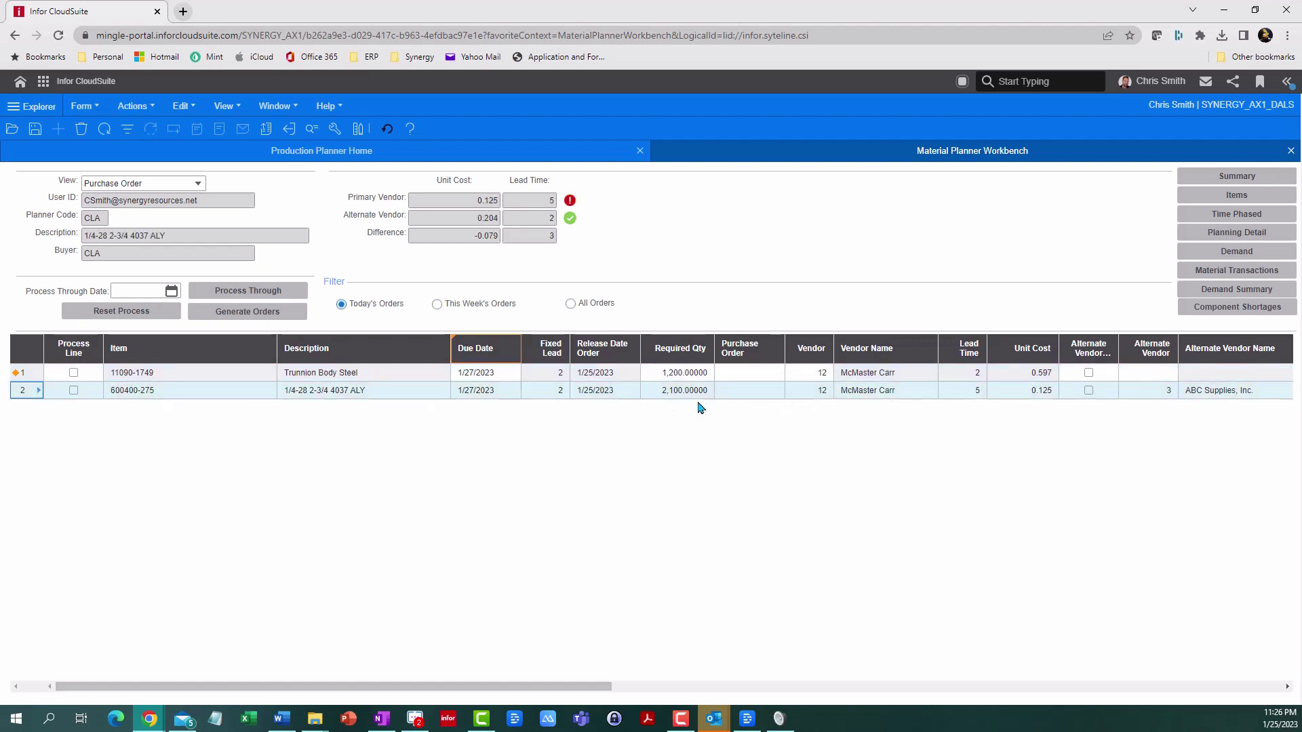
left_click(1154, 394)
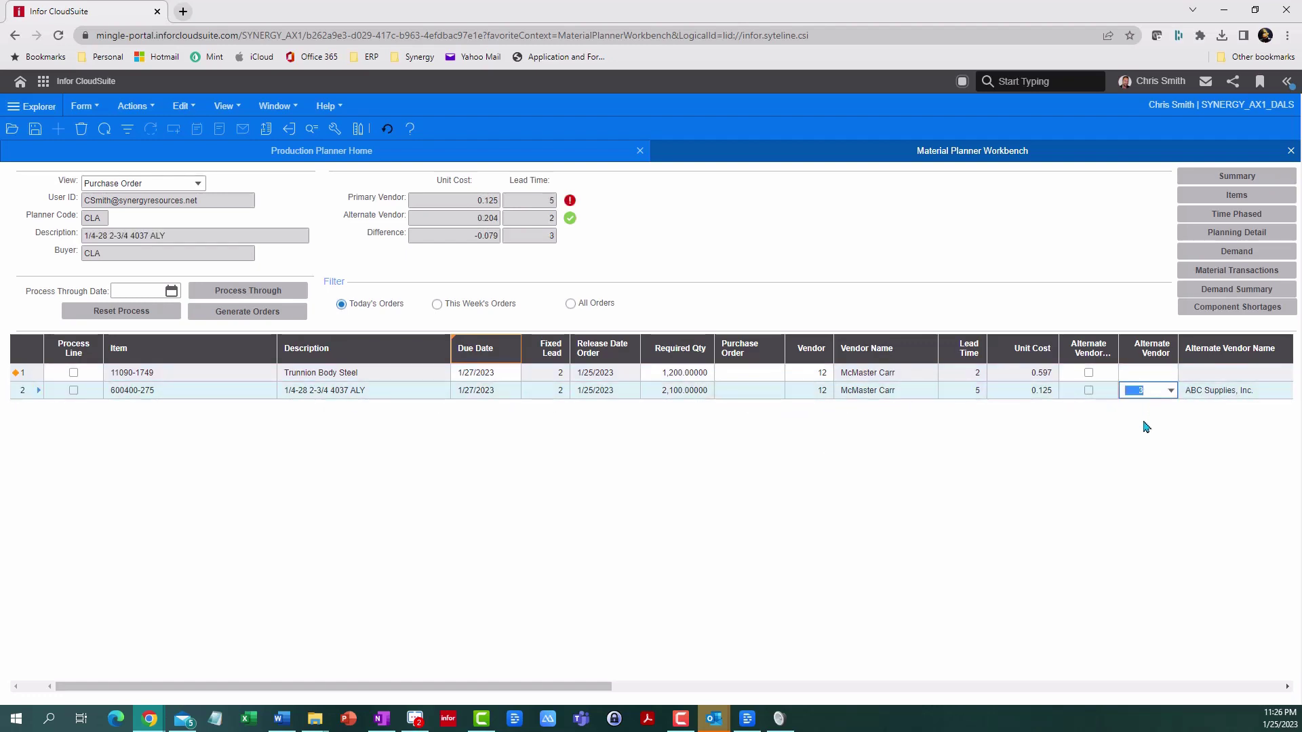
left_click(1195, 394)
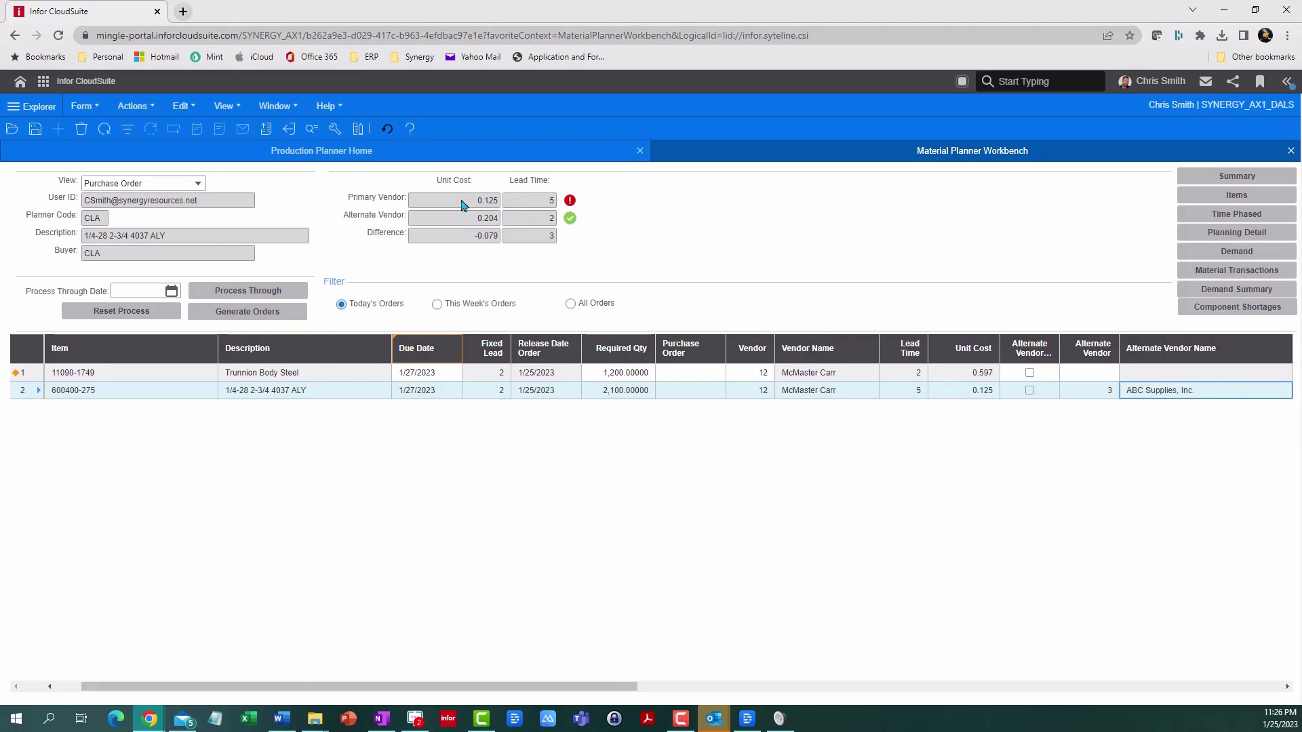
left_click(497, 221)
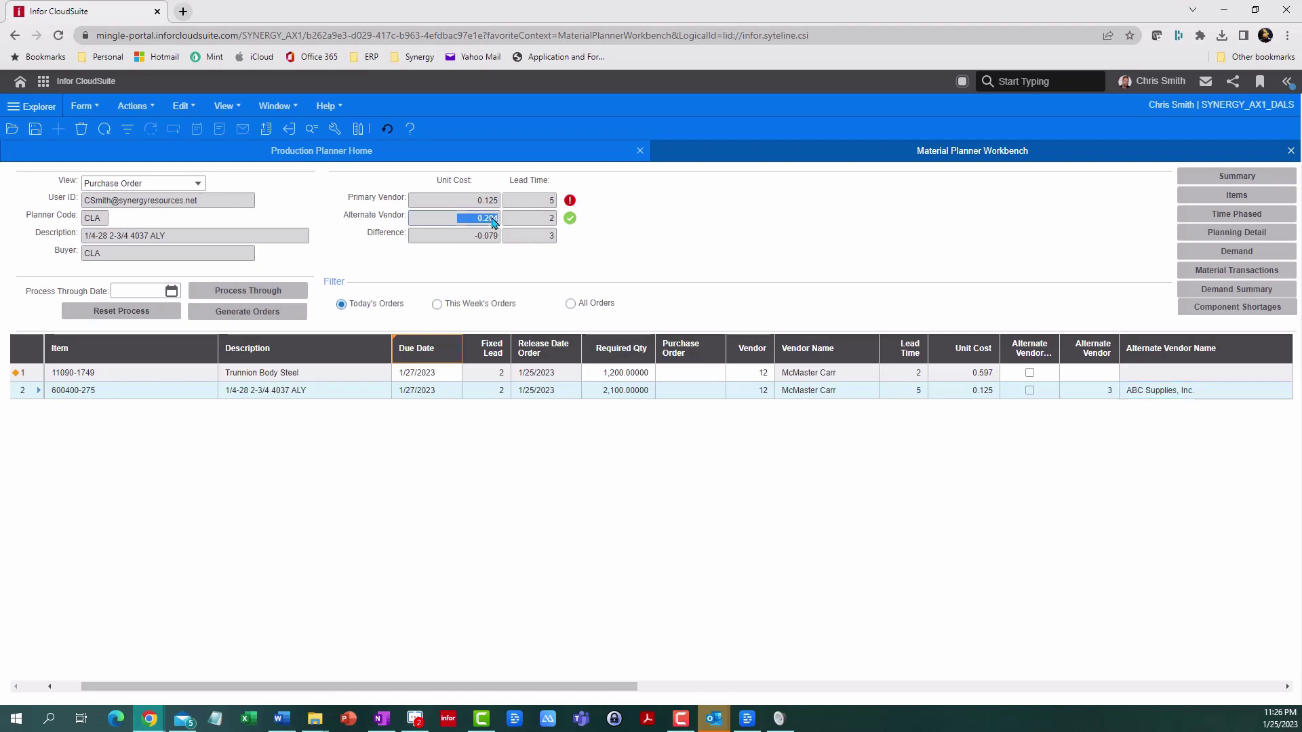
double_click(533, 223)
Tick Alternate Vendor for 600400-275 and Process Line on both the 600400-275 and 11090-1749 rows
left_click_drag(266, 690, 240, 691)
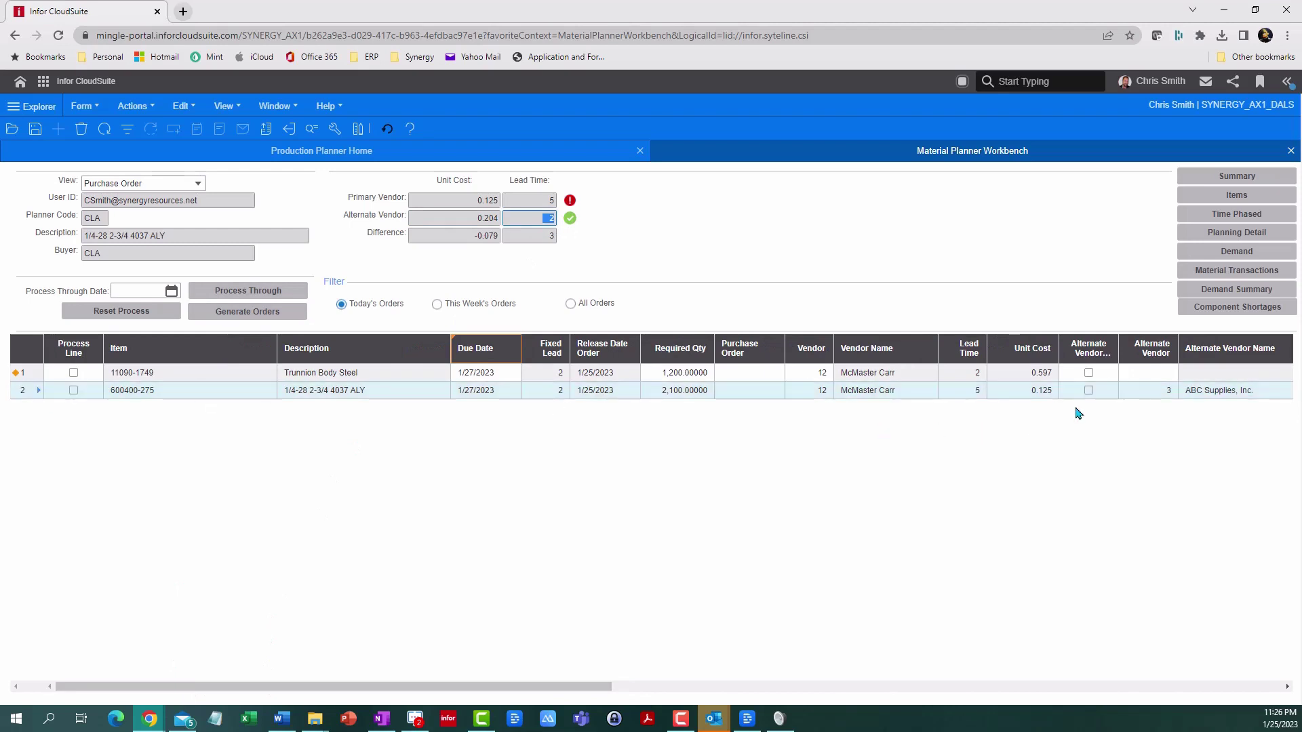
left_click(1088, 390)
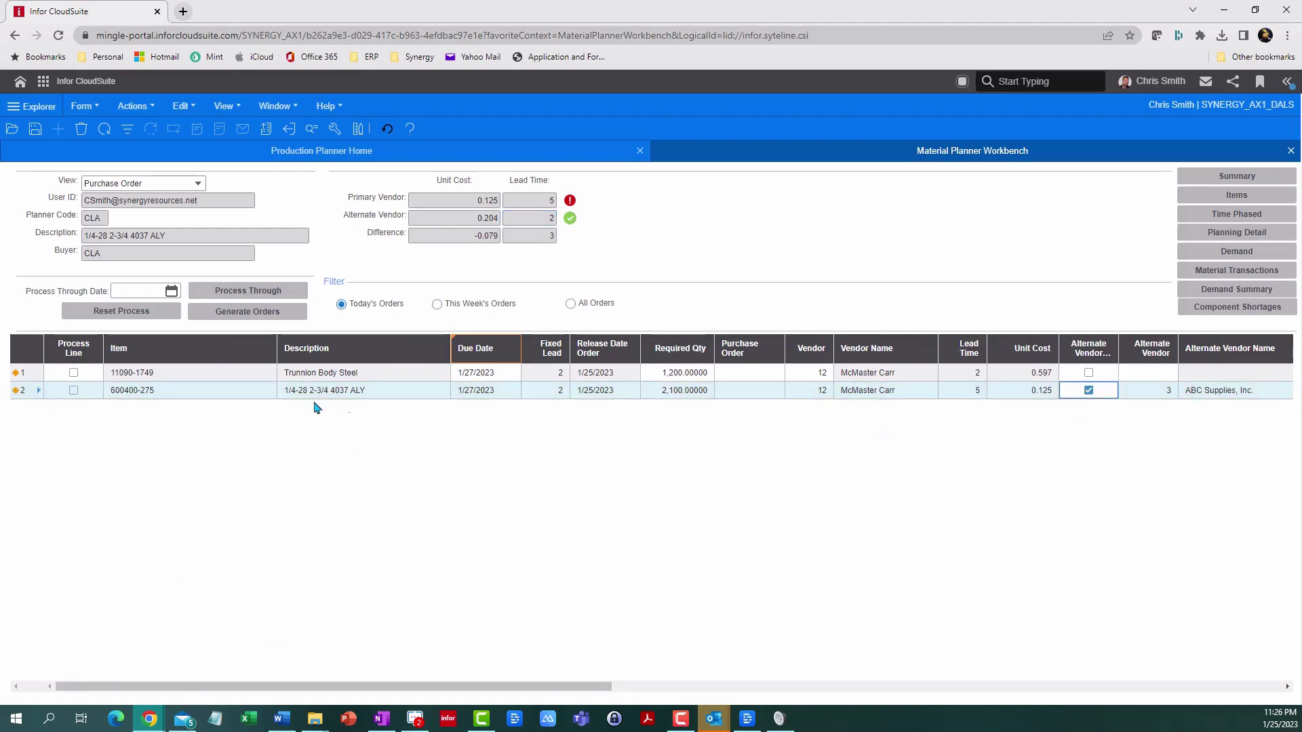
left_click(73, 391)
left_click(72, 373)
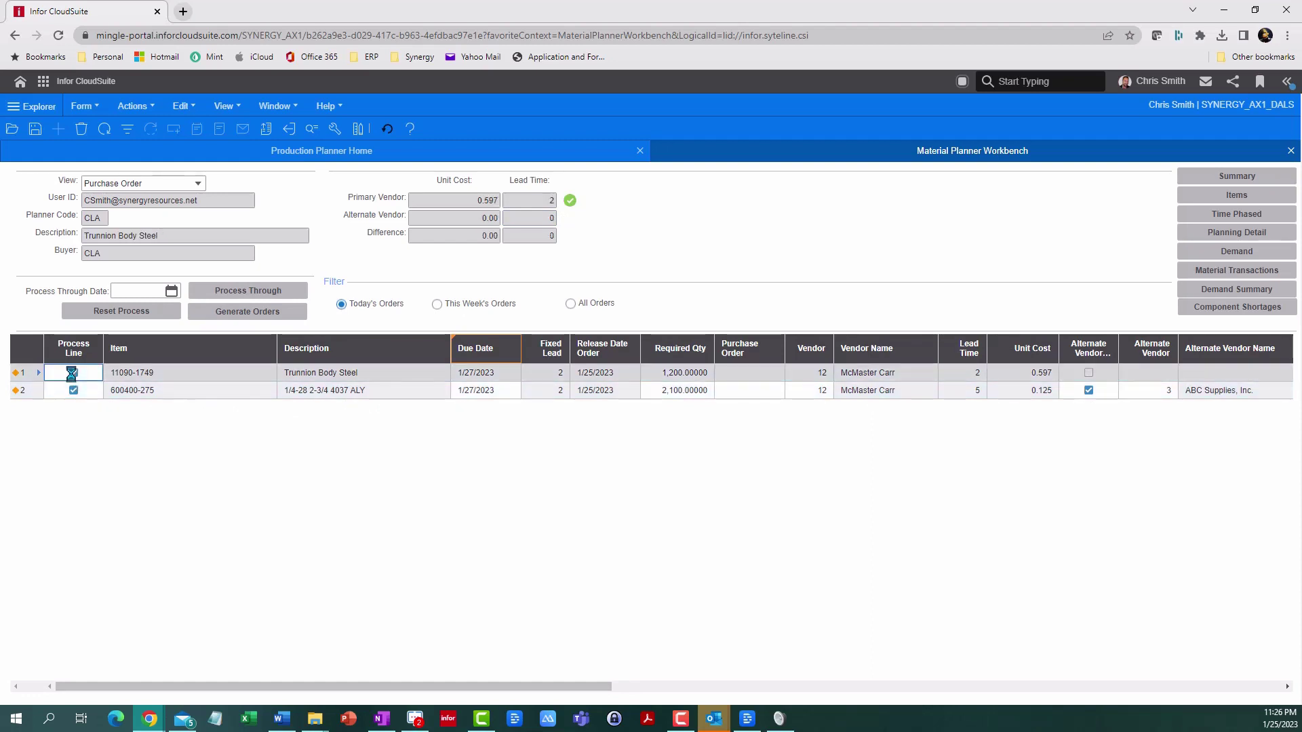
left_click(172, 291)
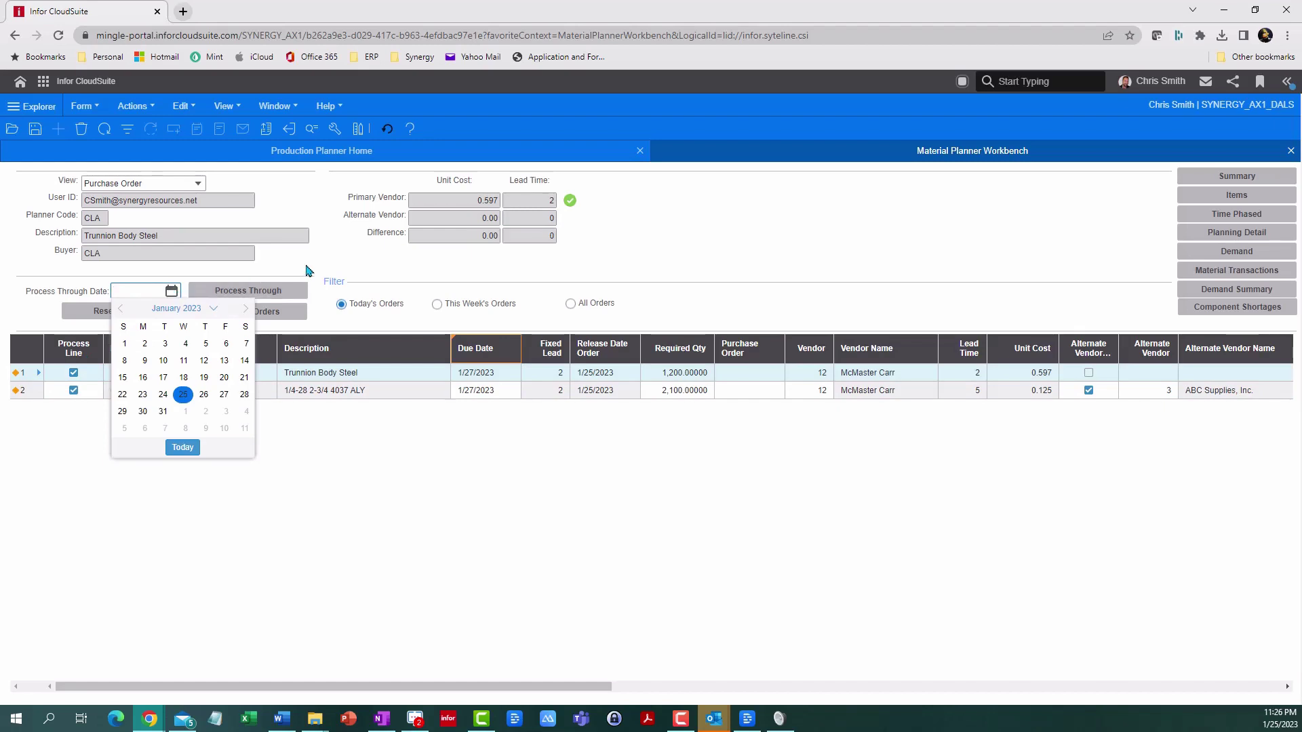
left_click(271, 293)
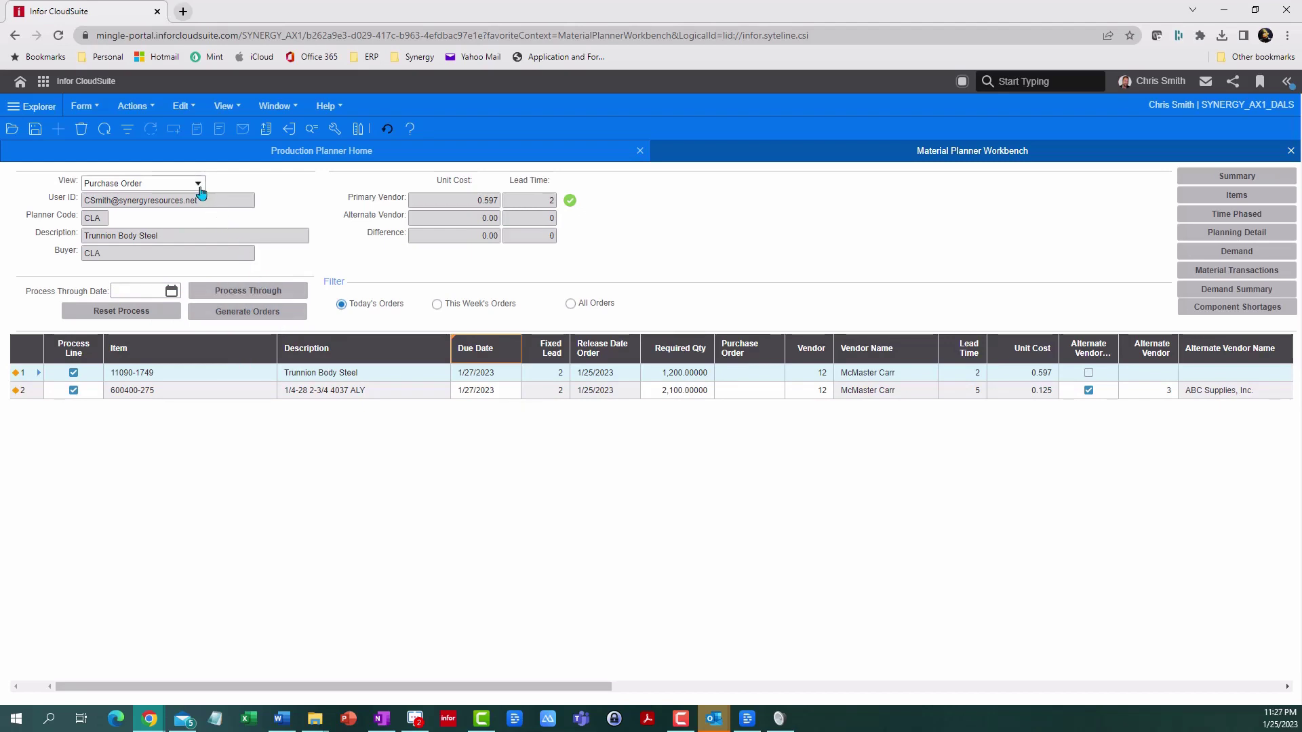
Check the existing purchase orders and view list, keep Purchase Order, and close the Material Planner Workbench
left_click(775, 375)
left_click(777, 375)
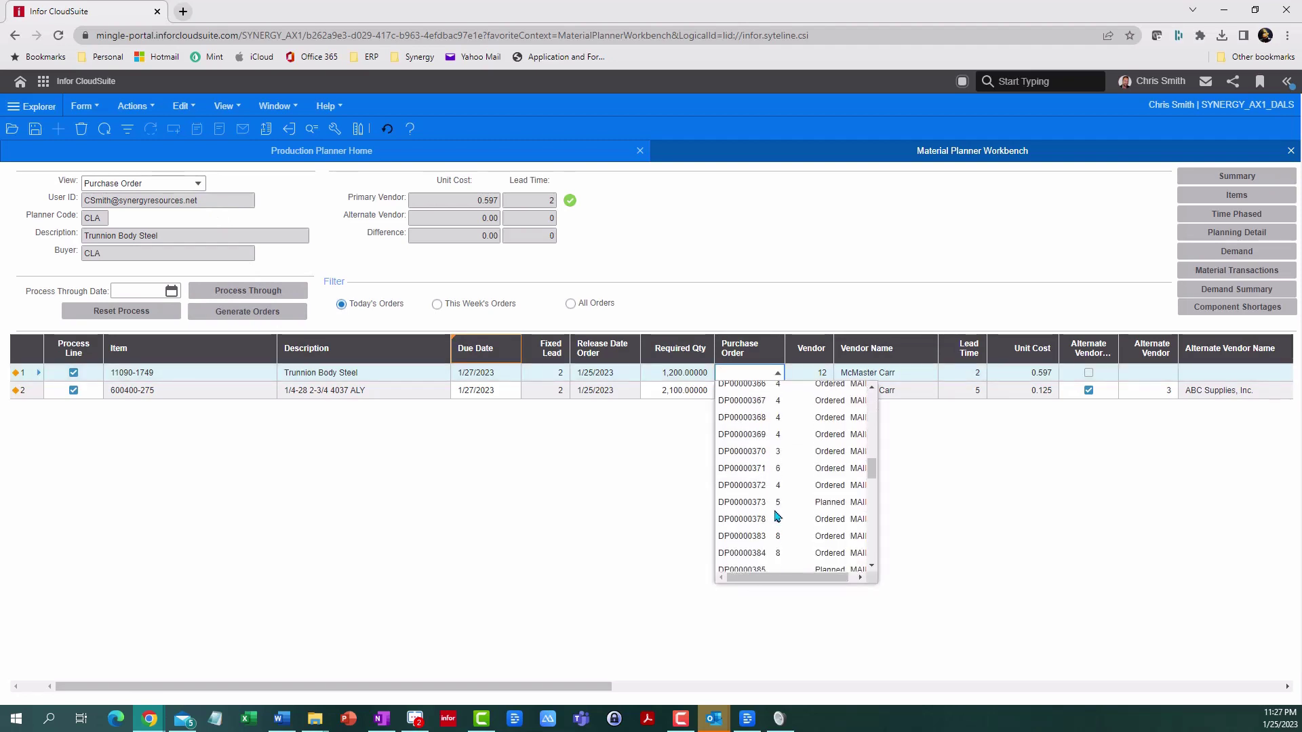
left_click(701, 248)
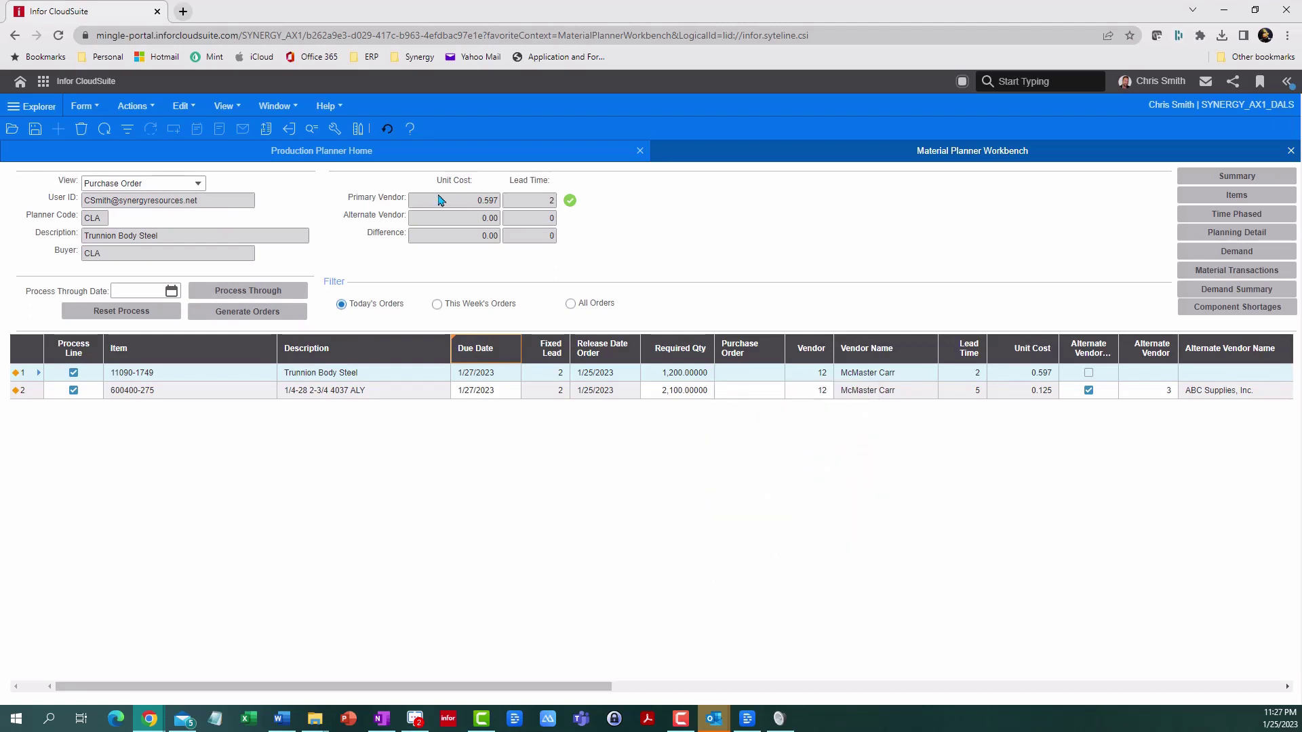
left_click(200, 185)
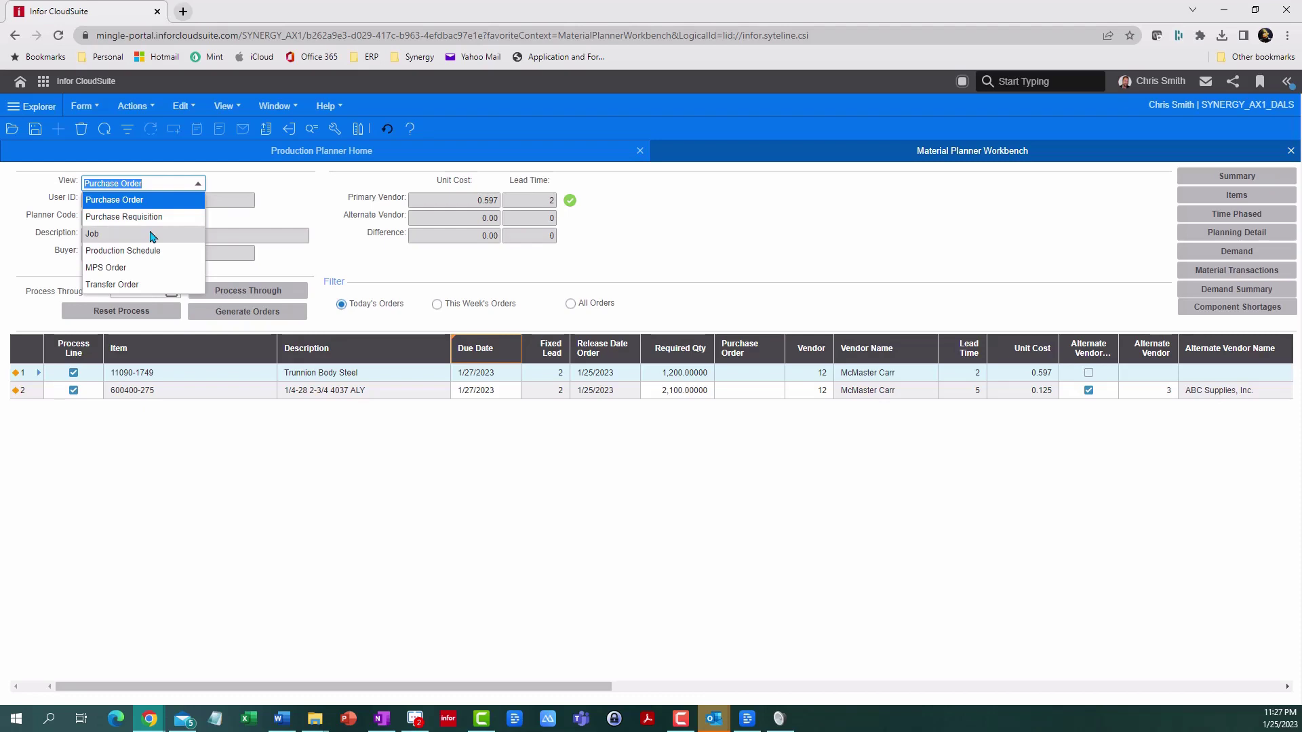
left_click(452, 269)
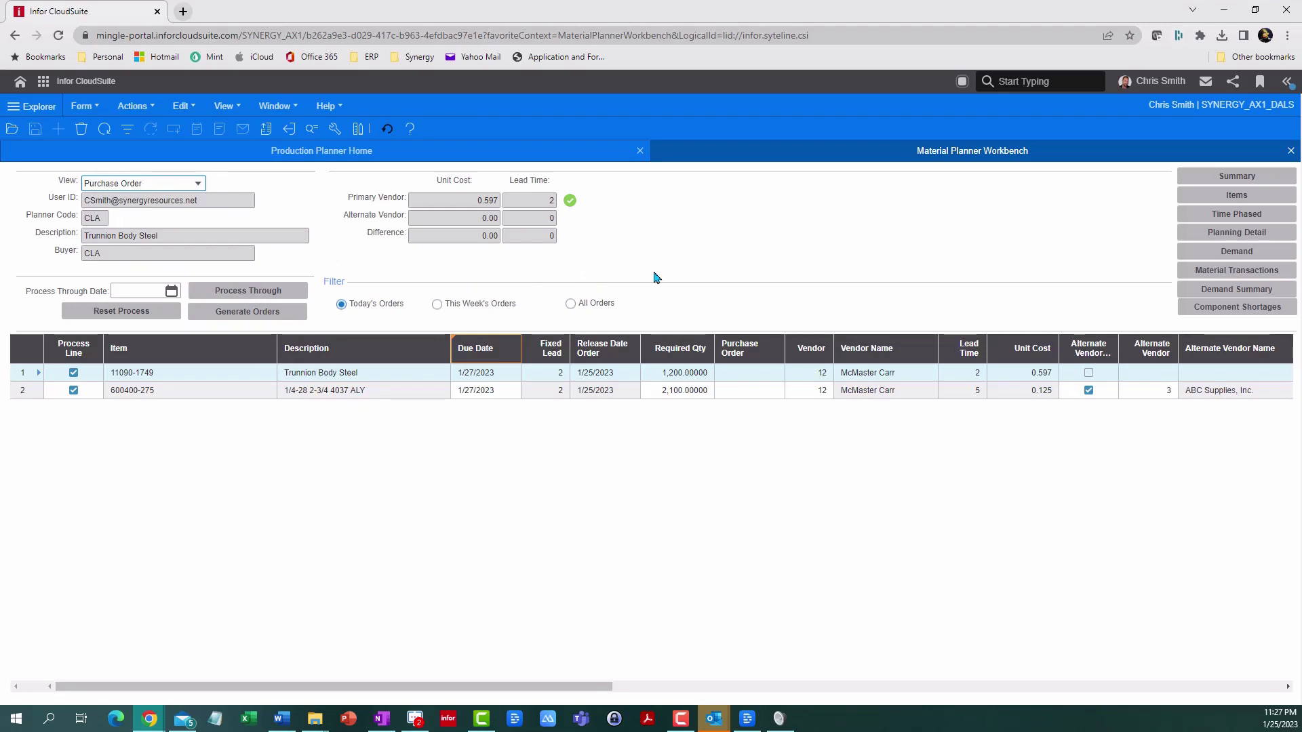
left_click(1291, 152)
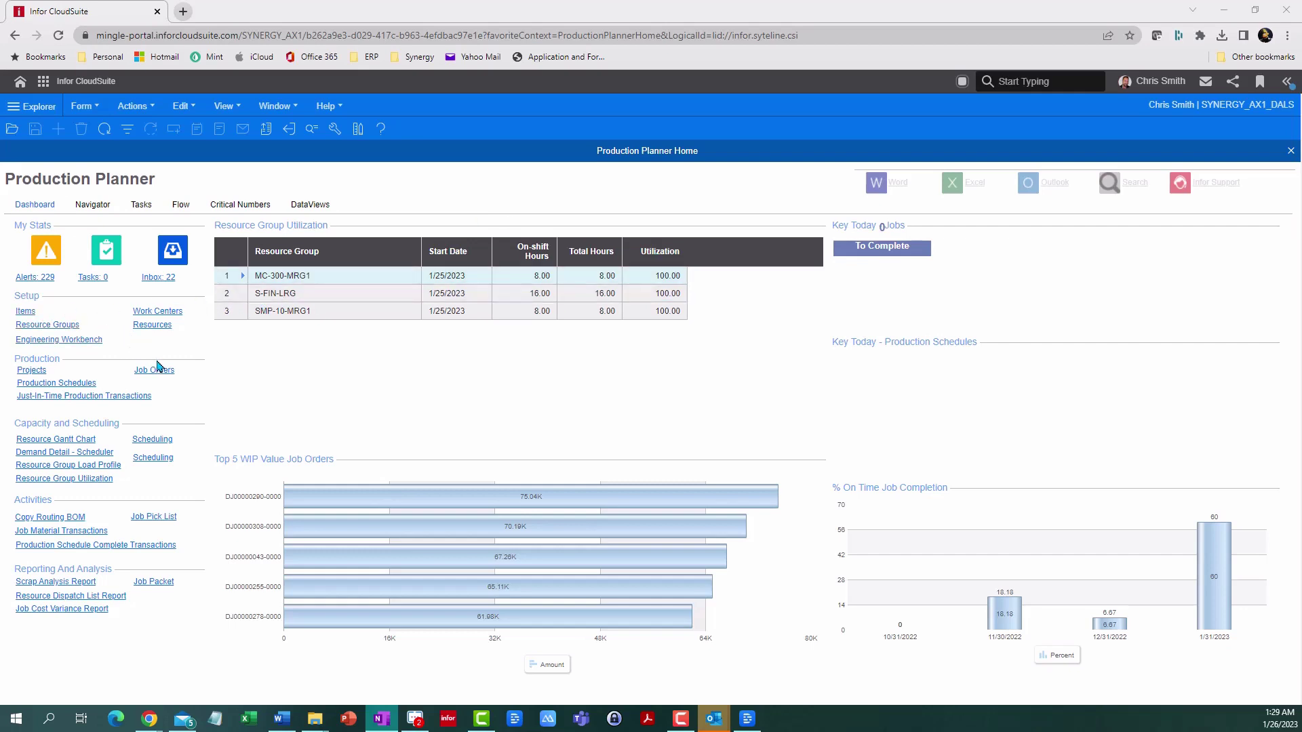
Launch Resource Gantt Chart from the Capacity and Scheduling links on Production Planner Home
left_click(92, 443)
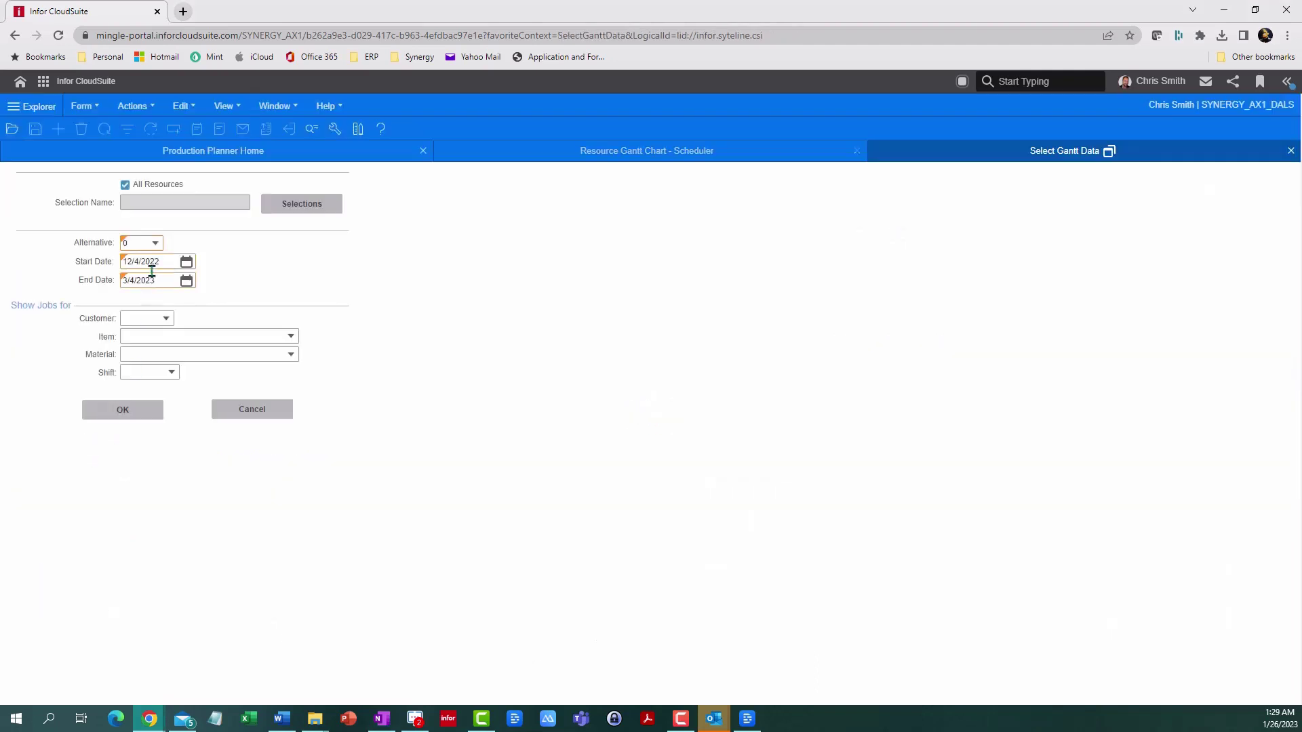
Load the Gantt chart for All Resources with start date 1/26/2023 and end date 2/9/2023
left_click(126, 185)
left_click(125, 185)
left_click(242, 203)
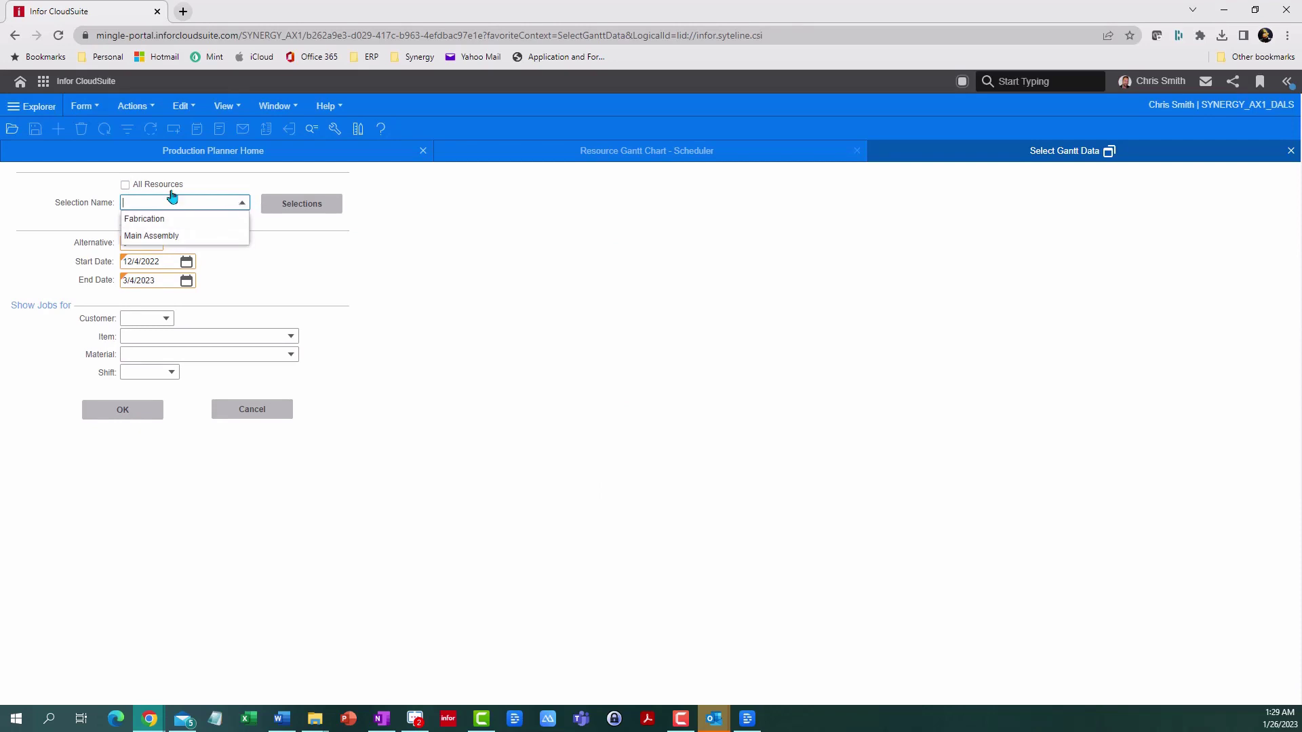
left_click(125, 184)
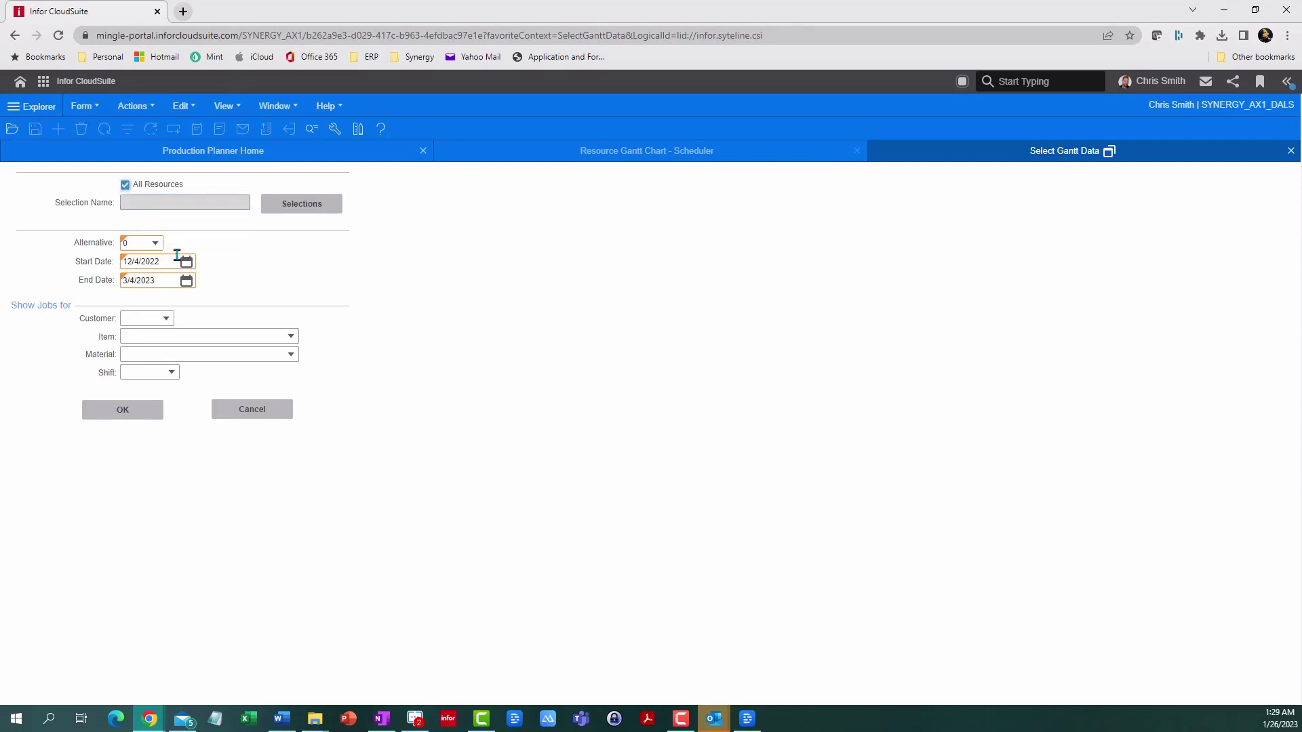
left_click(186, 262)
left_click(214, 367)
left_click(185, 280)
left_click(214, 419)
left_click(144, 415)
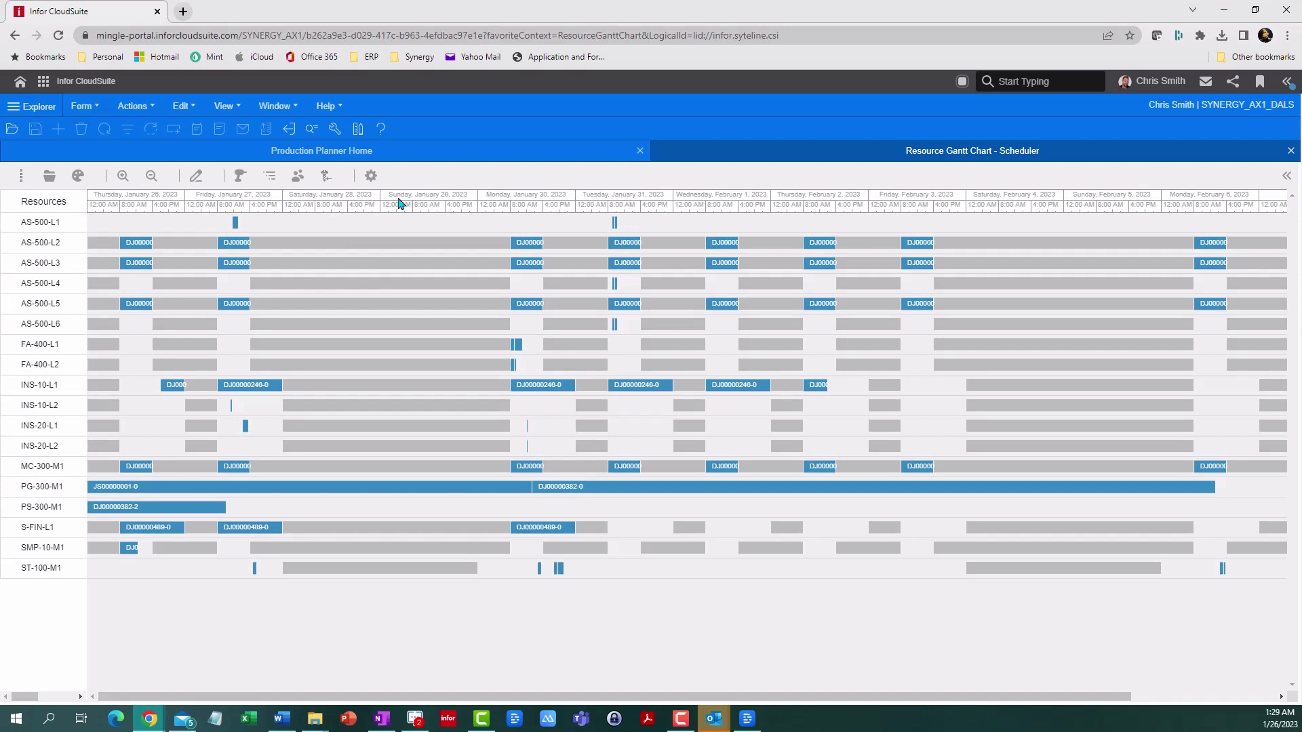
Switch the Gantt colour scheme to Late Orders and inspect jobs on INS-10-L1 and INS-20-L1
left_click(233, 387)
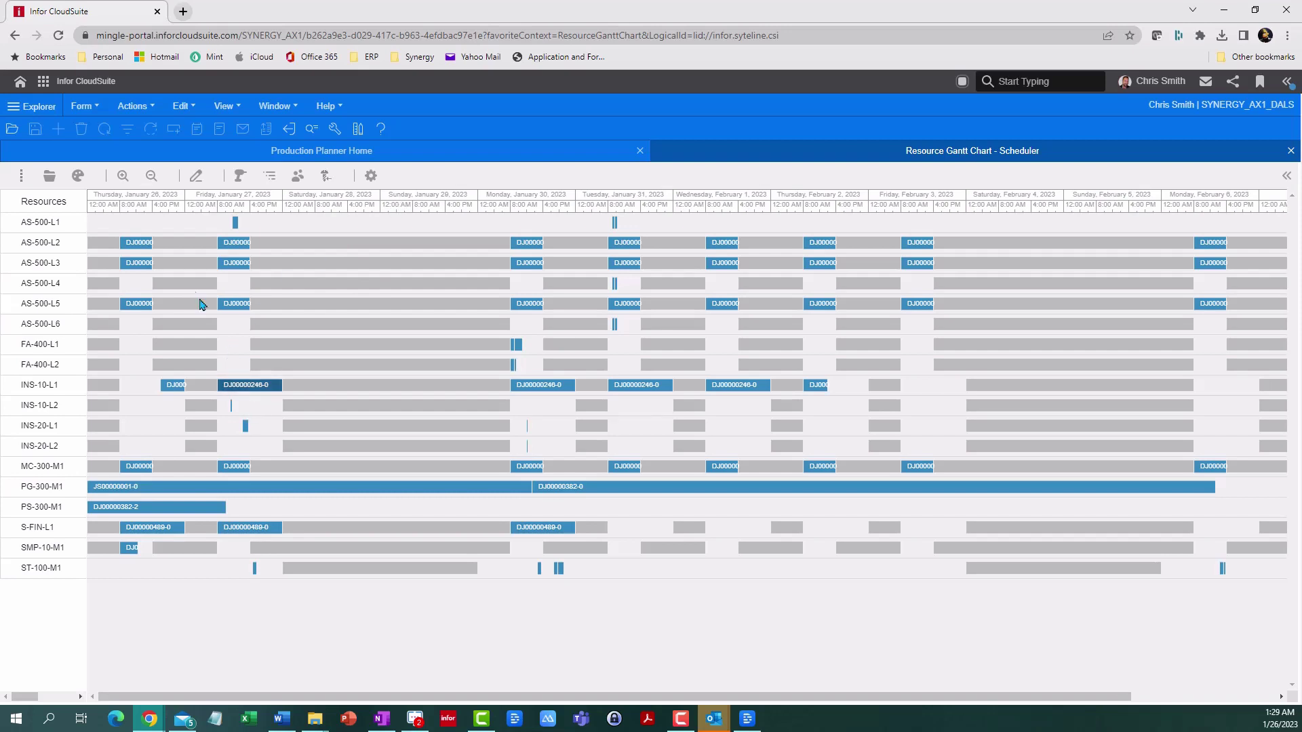
left_click(82, 185)
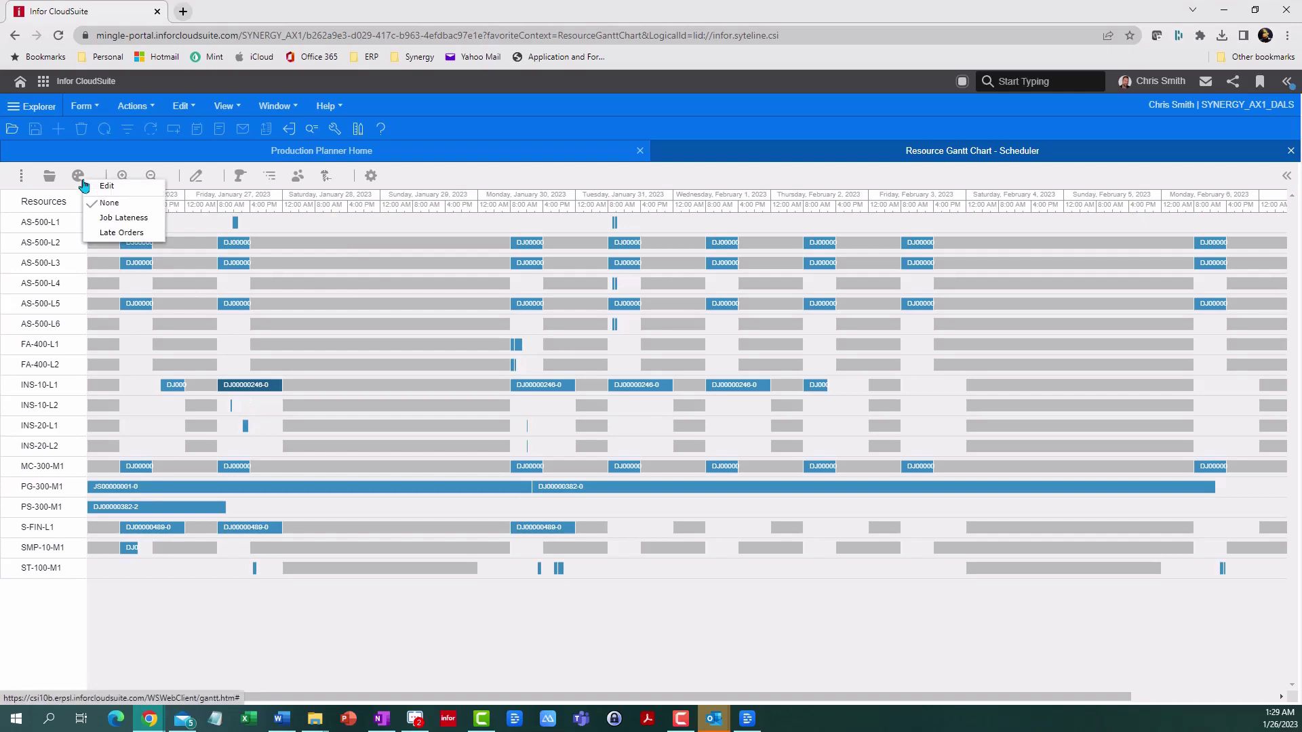
left_click(112, 234)
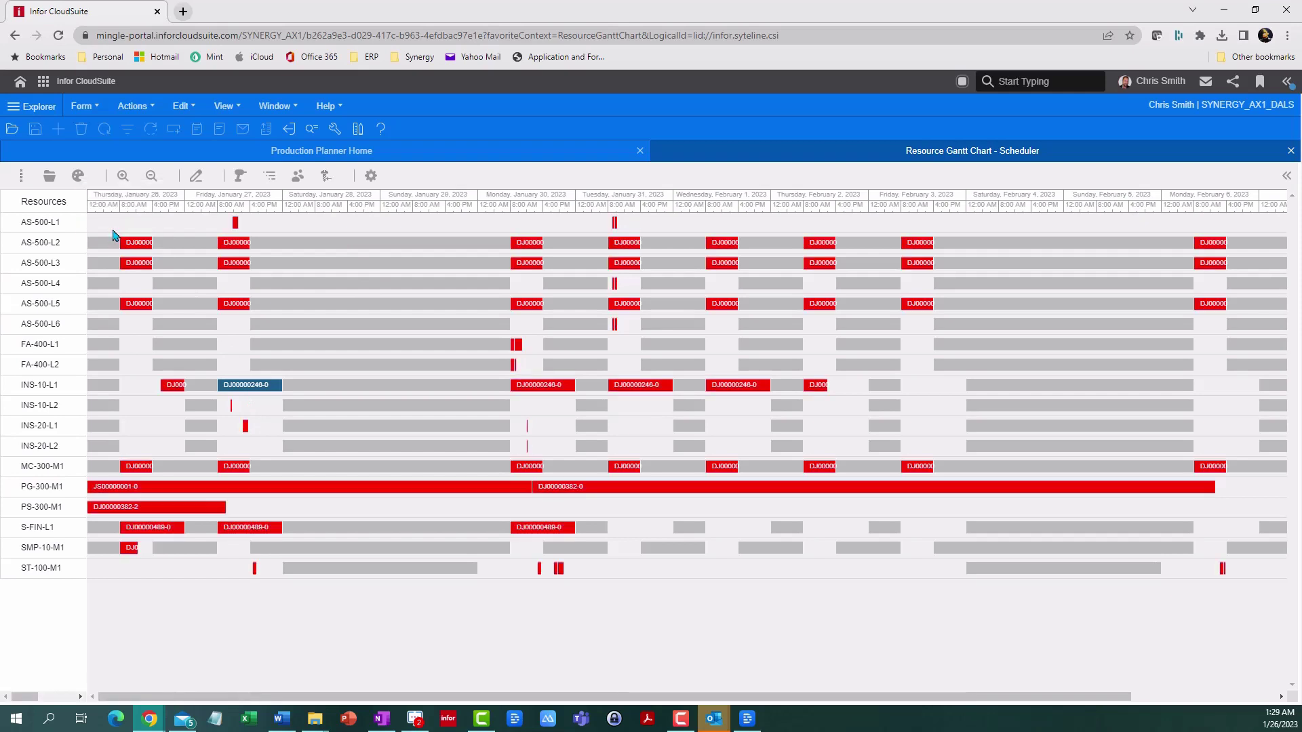
left_click(245, 427)
Drag the INS-20-L1 operation earlier, cancel the Gantt Edit Operation, and close the Resource Gantt Chart
left_click_drag(245, 429, 143, 426)
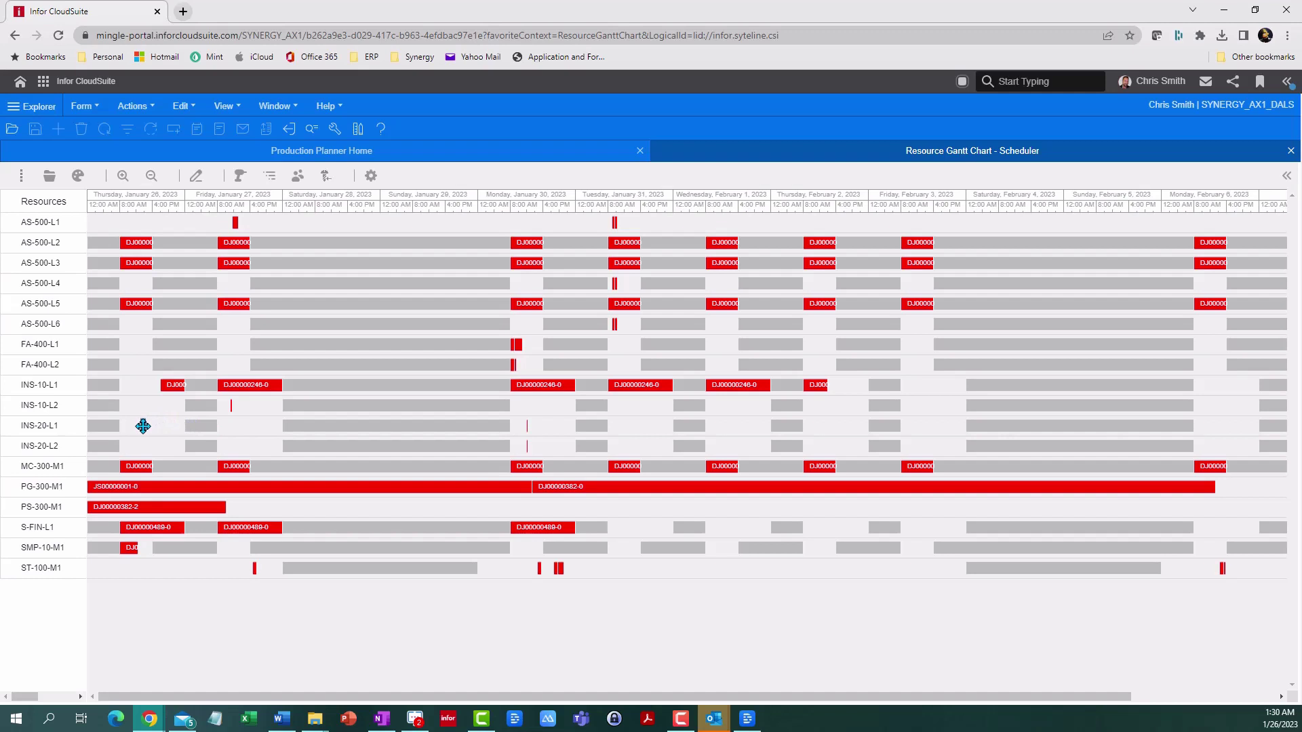
left_click_drag(143, 426, 137, 426)
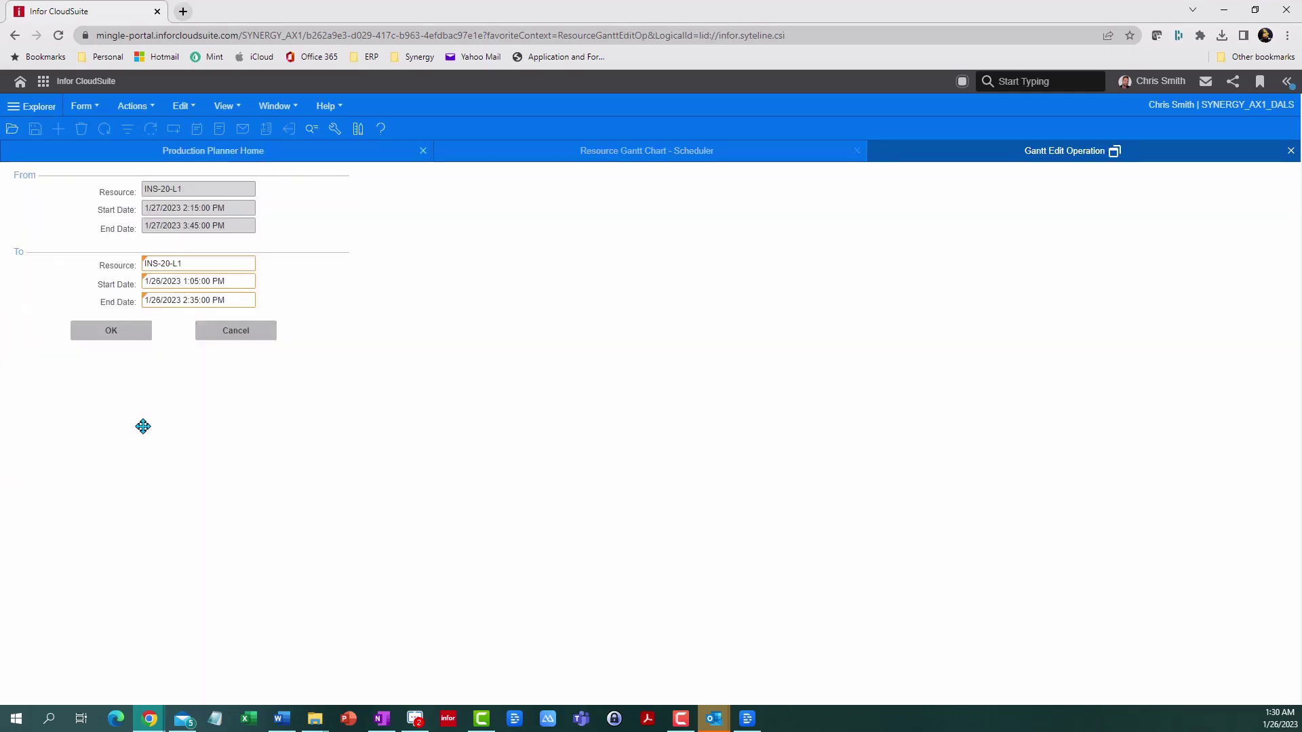
left_click(208, 340)
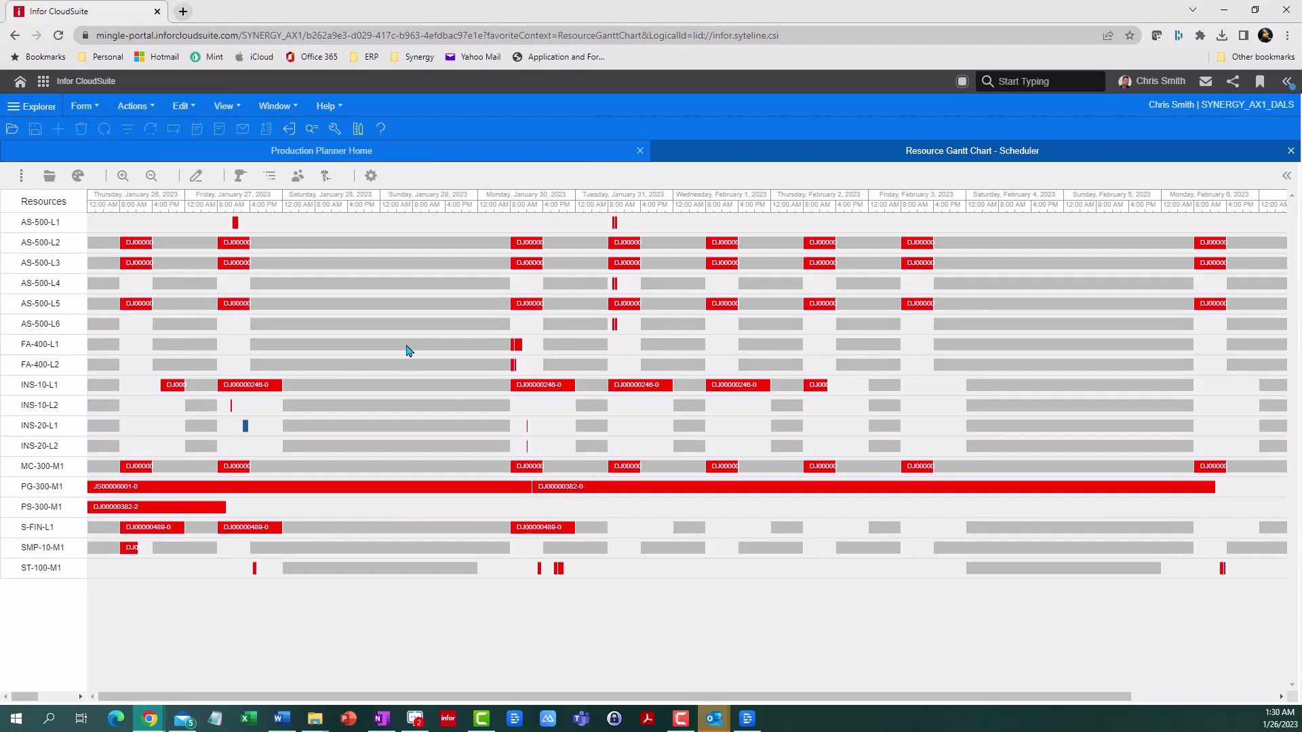
left_click(1292, 152)
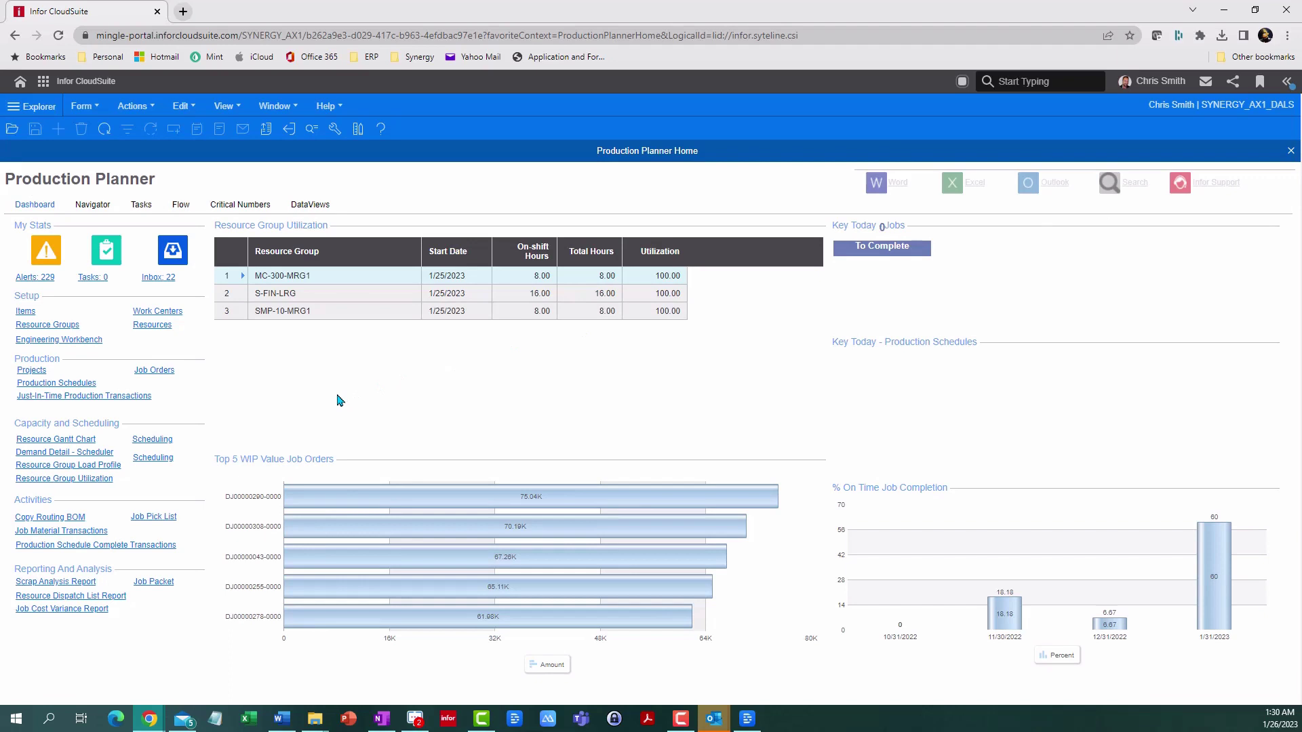
Open Resource Group Utilization and set the start date to 1/26/2023
left_click(75, 480)
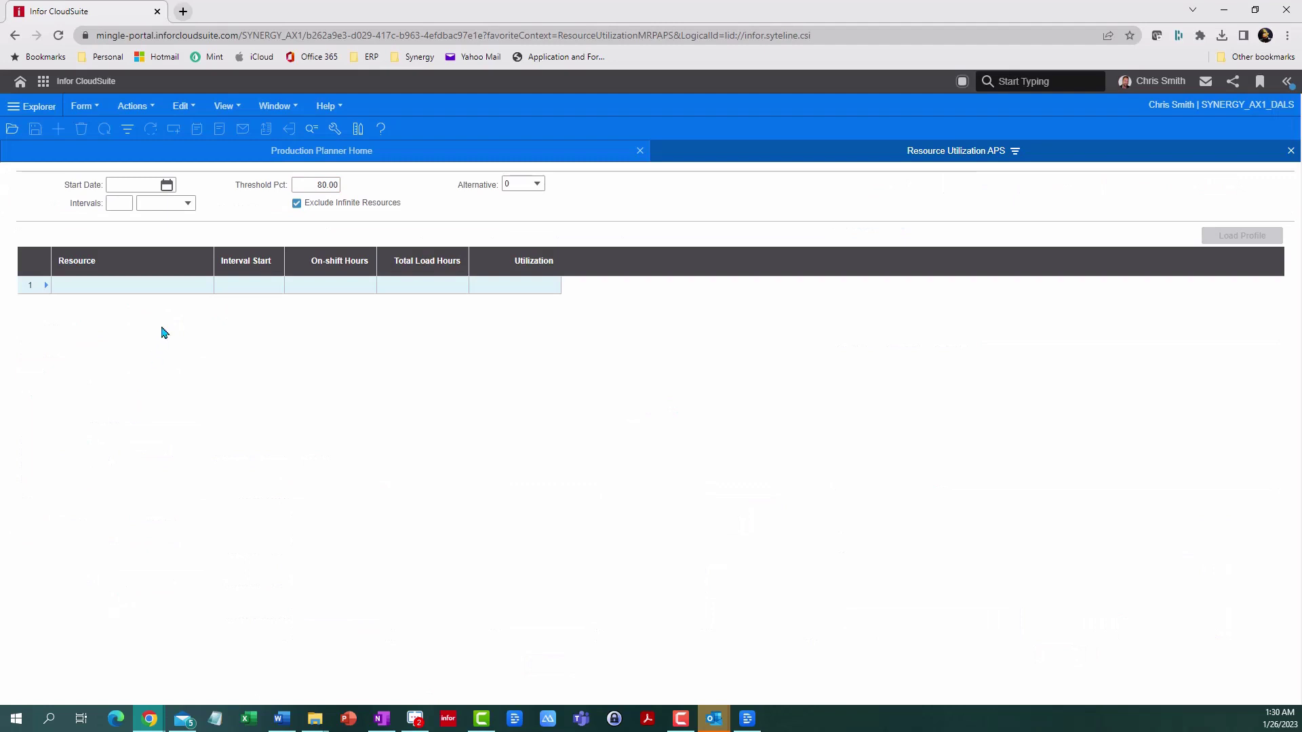
left_click(167, 186)
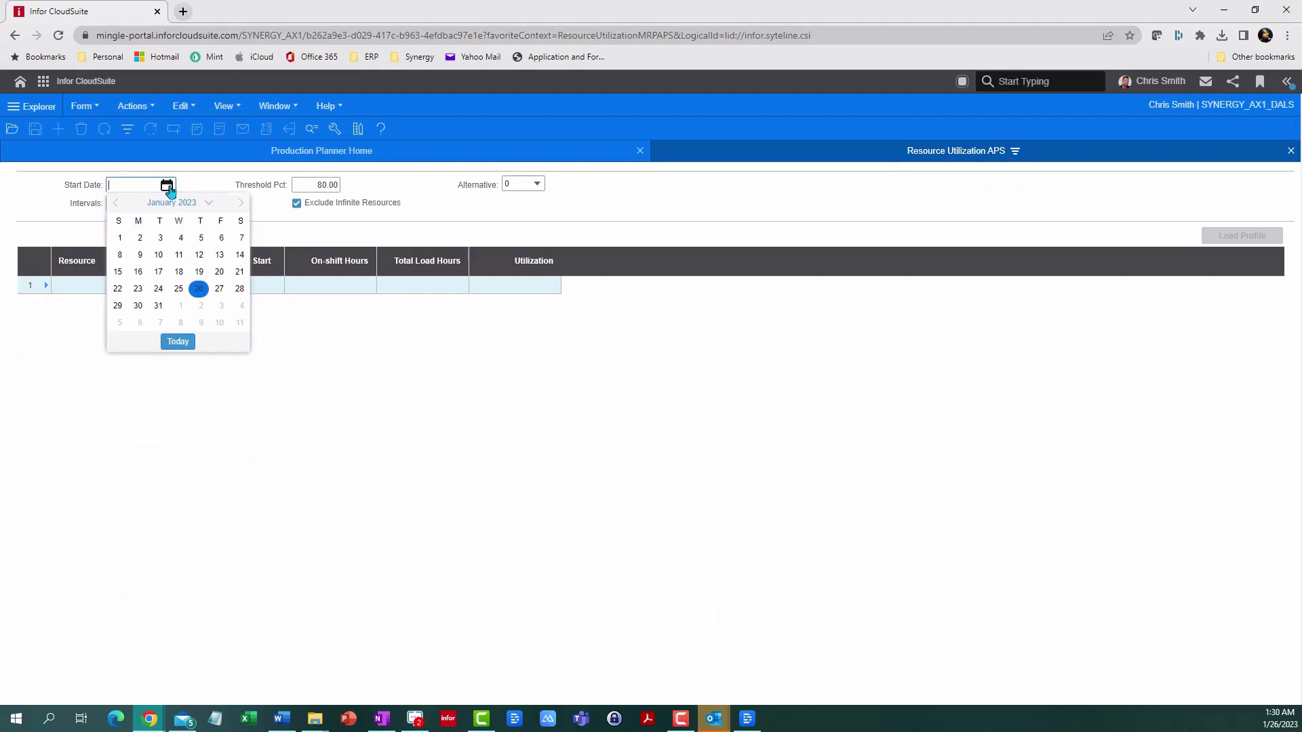
left_click(199, 289)
Set 14 intervals in days with a 75 percent threshold
left_click(124, 201)
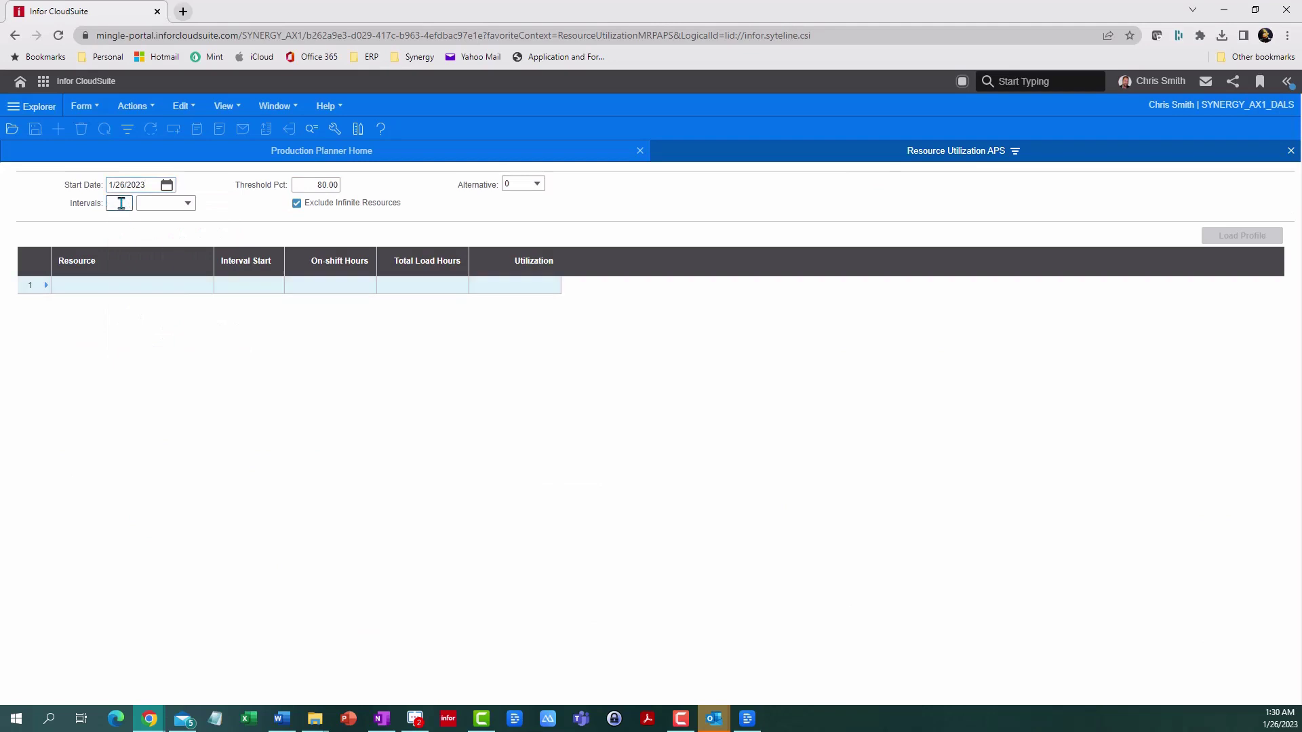
type("14")
key("Tab")
left_click(186, 205)
left_click(181, 230)
left_click(324, 185)
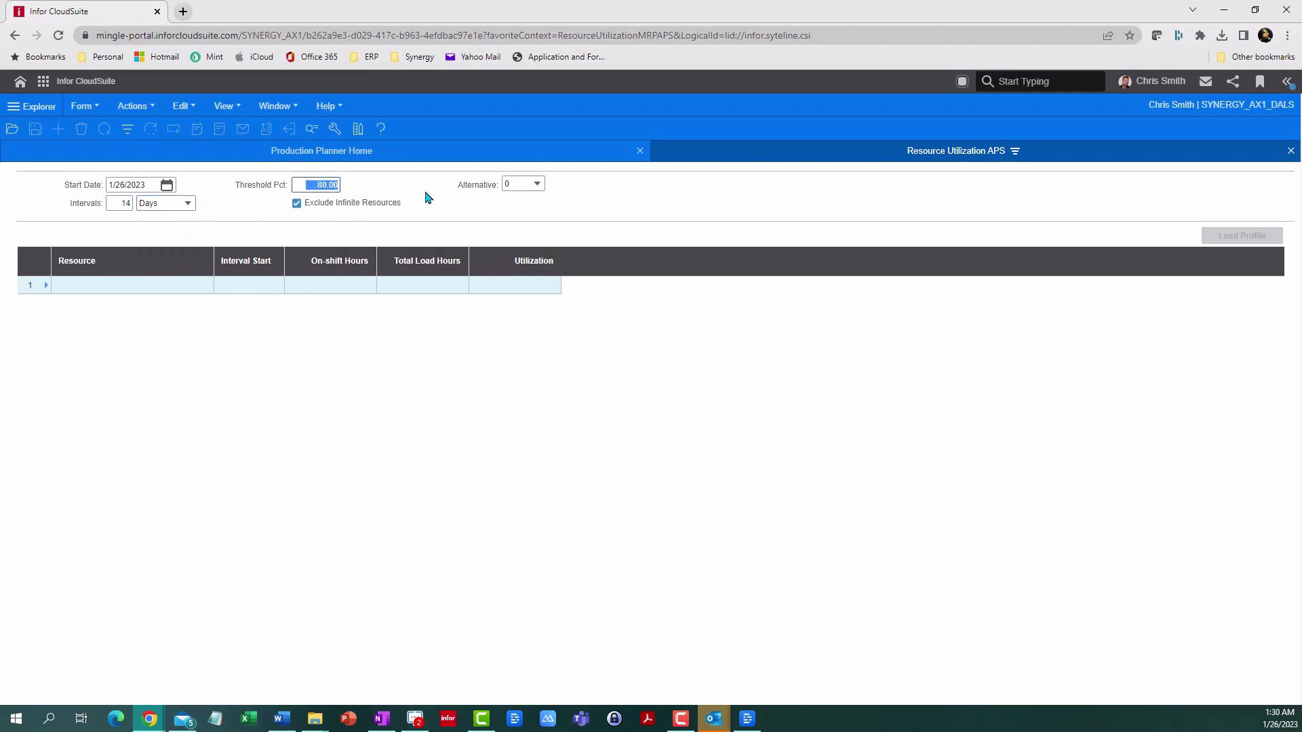
type("75")
key("Tab")
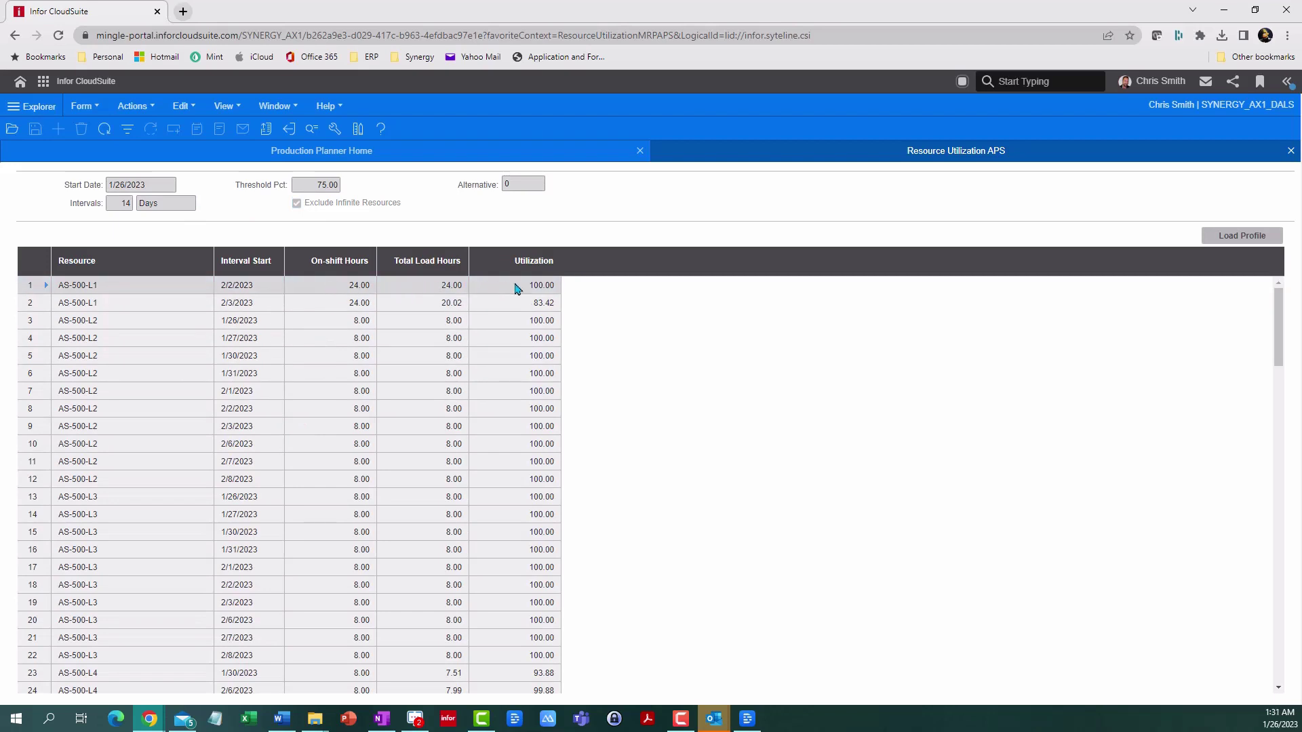
Show the load profile chart for resource AS-500-L1 from its utilization row
left_click(510, 306)
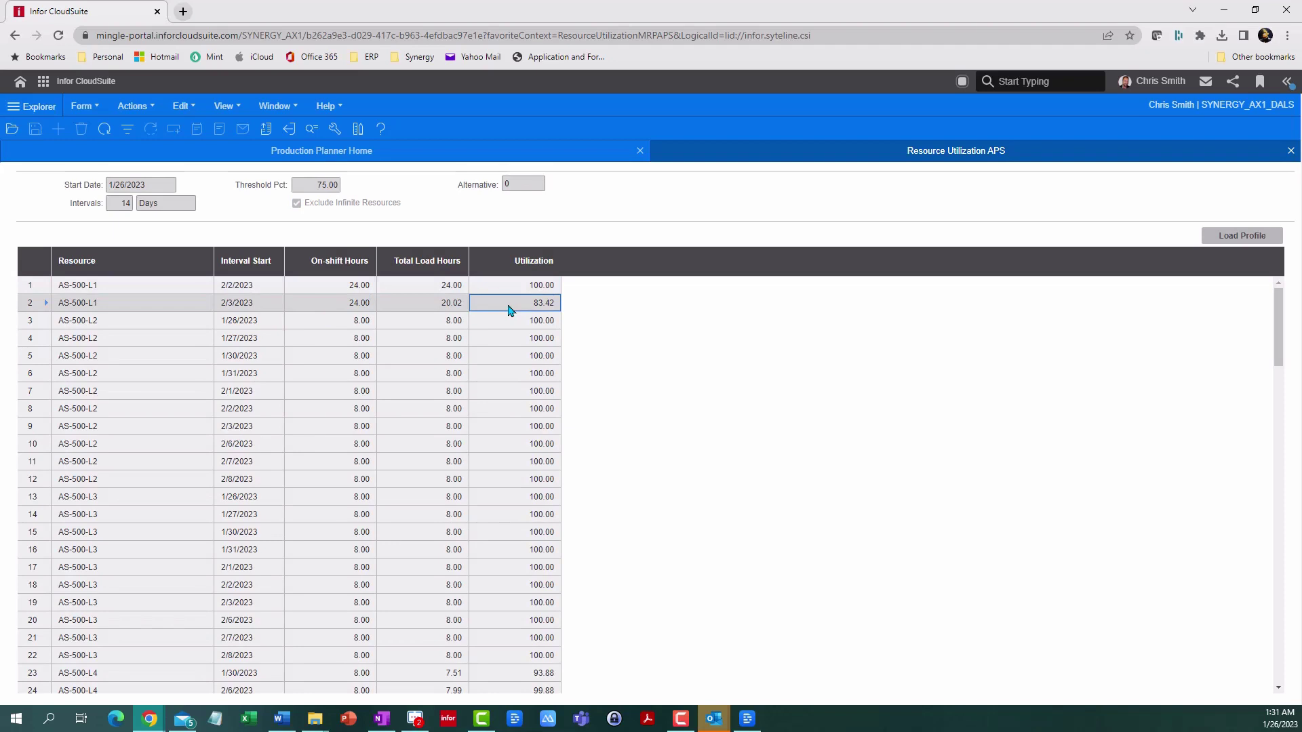
left_click(1248, 244)
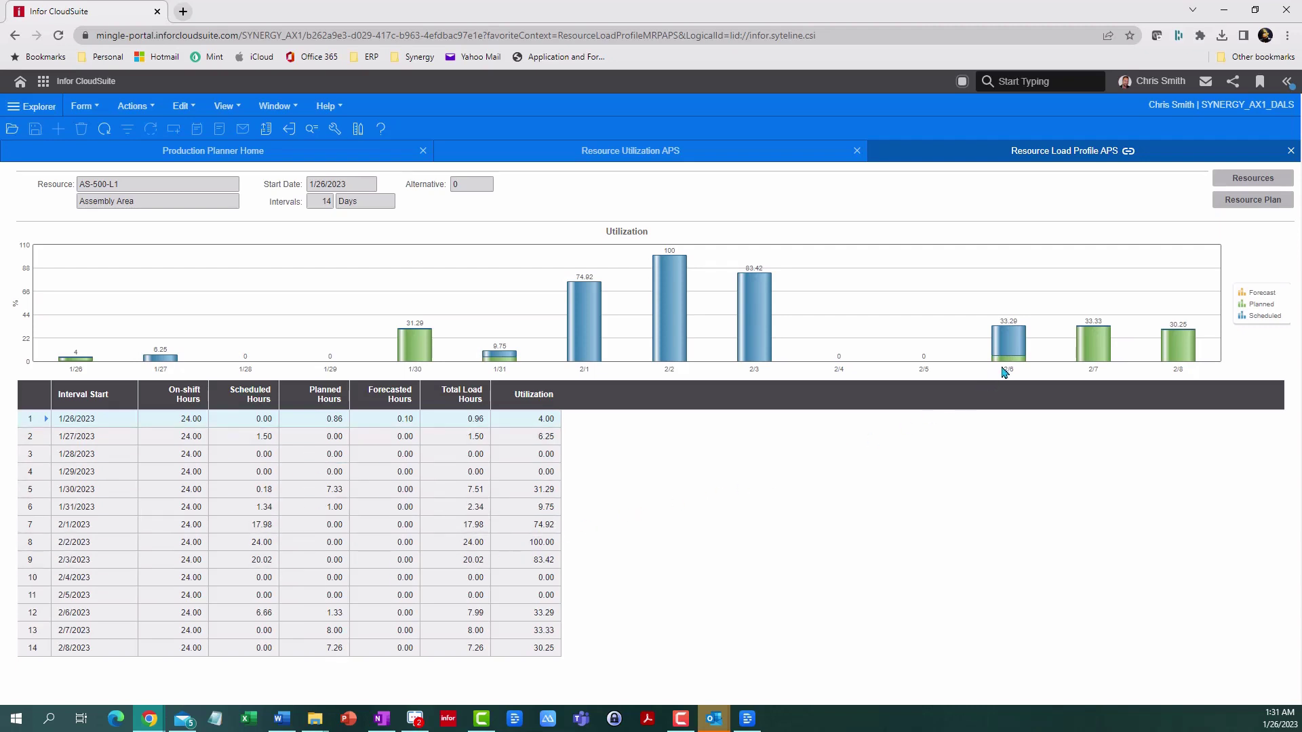
Close the AS-500-L1 Resource Load Profile to return to Resource Utilization
mouse_move(1009, 367)
left_click(1290, 151)
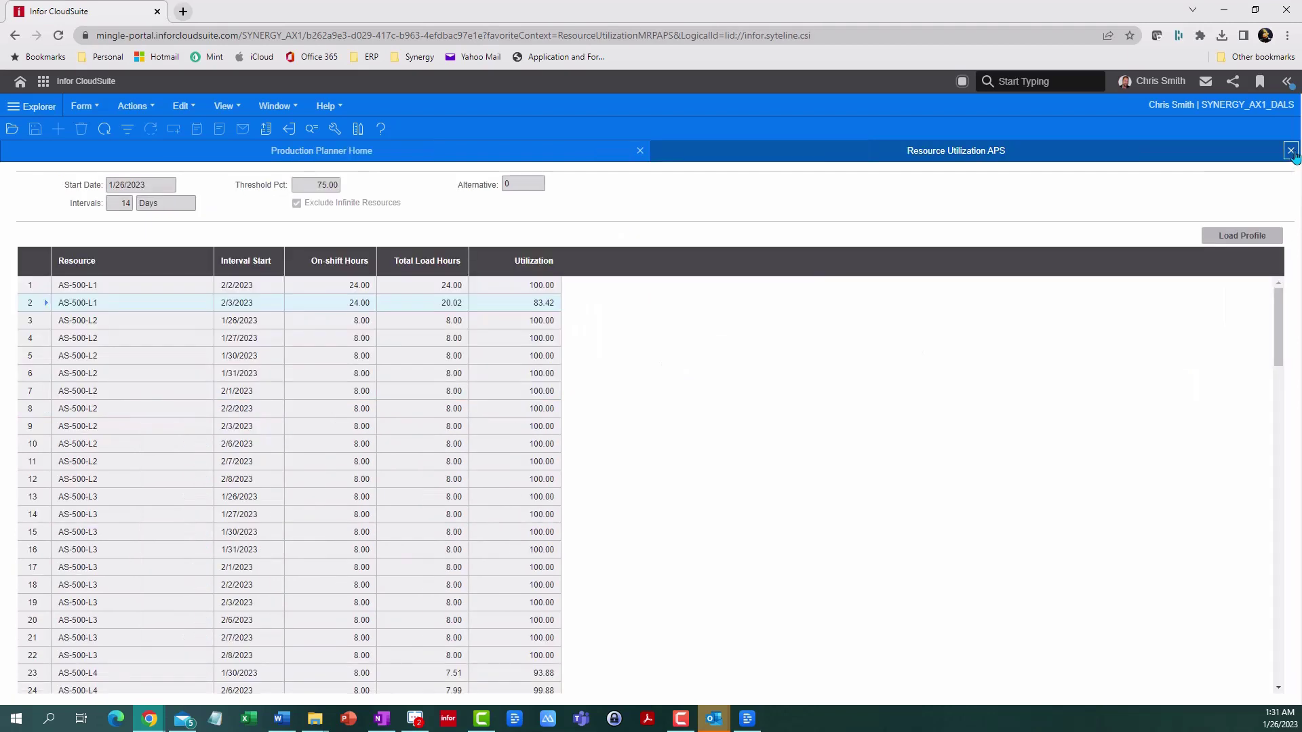